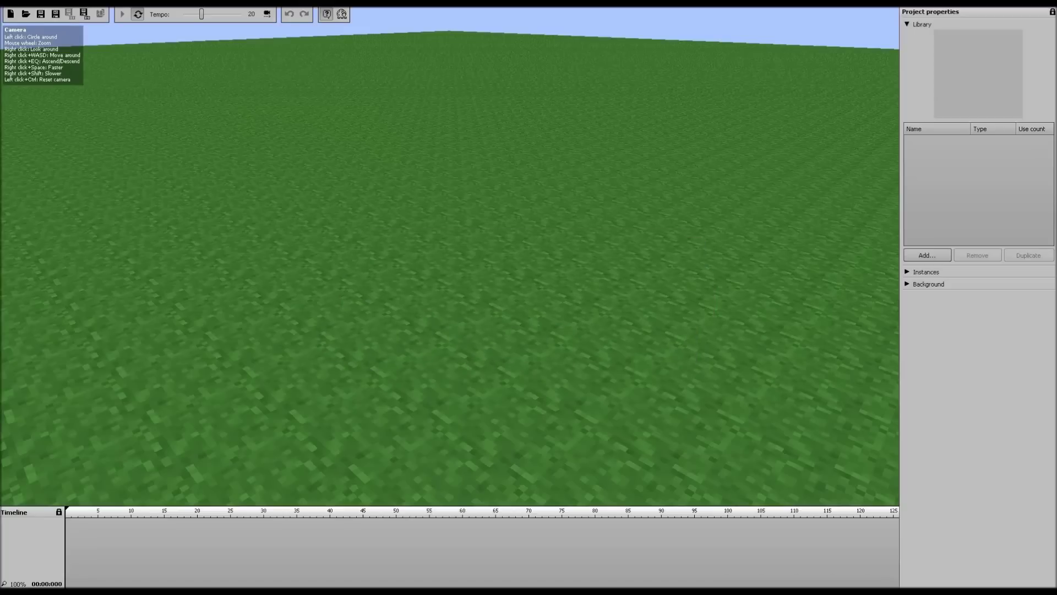
Step: Add a Human-model character with the skier.png skin to the project library
click(907, 25)
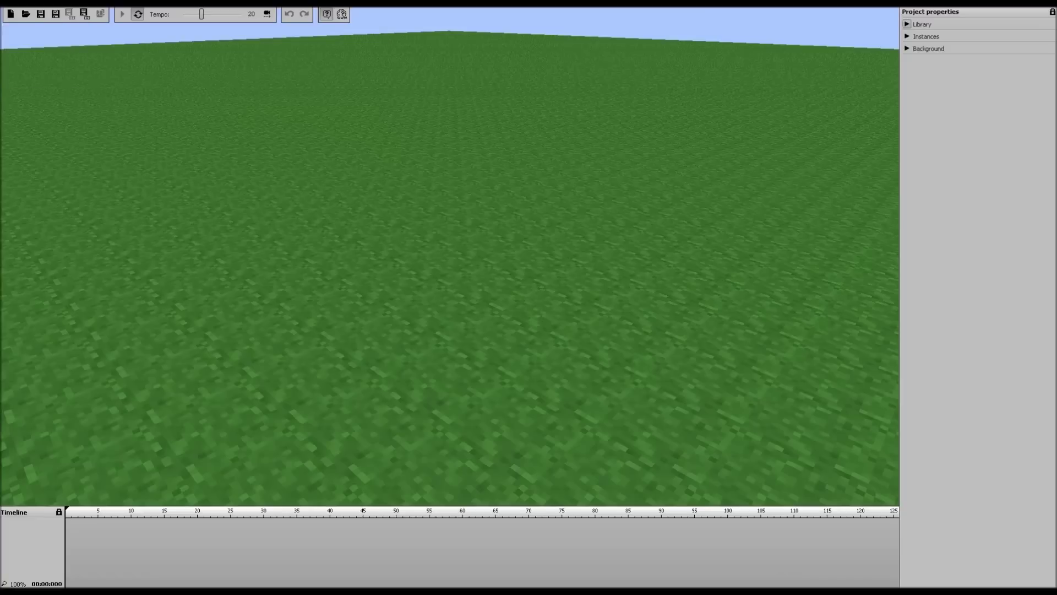
click(907, 24)
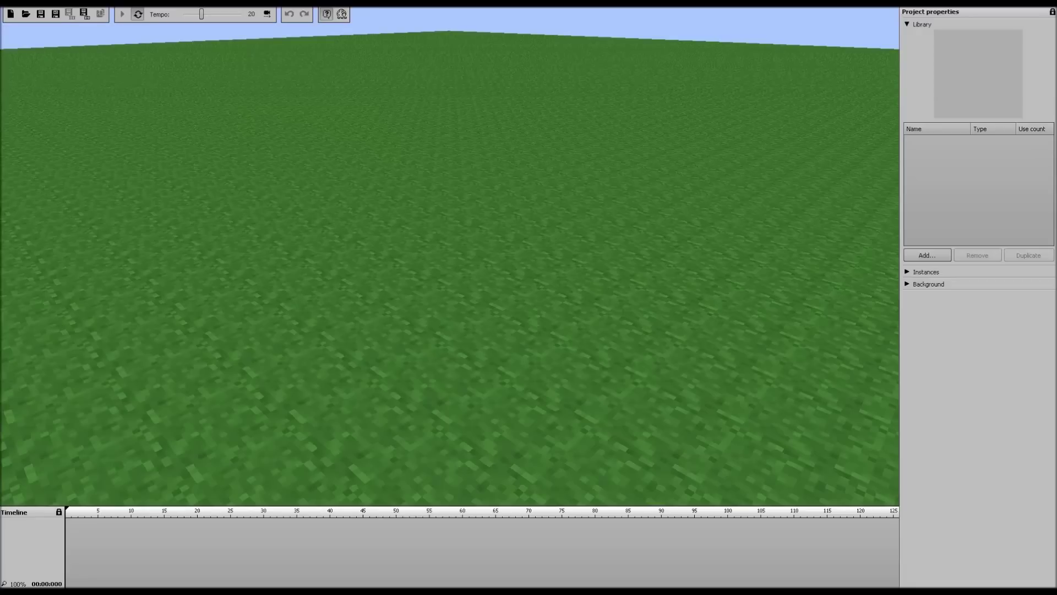
click(927, 255)
click(946, 267)
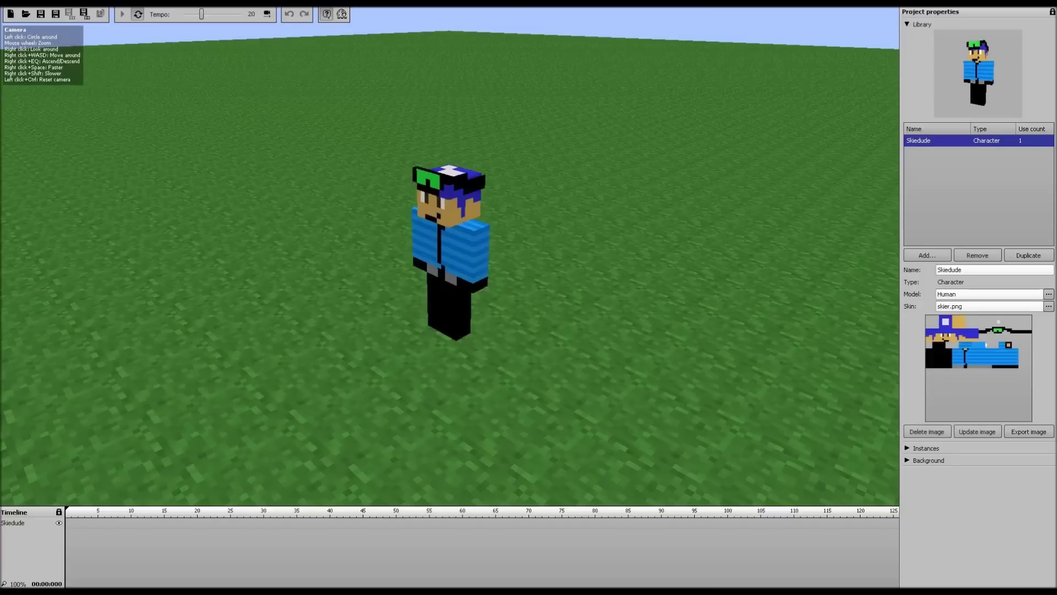
Step: Add an item to the library, choose the diamond sword from the default items, and name it "Diamond Sword"
drag(452, 275, 509, 236)
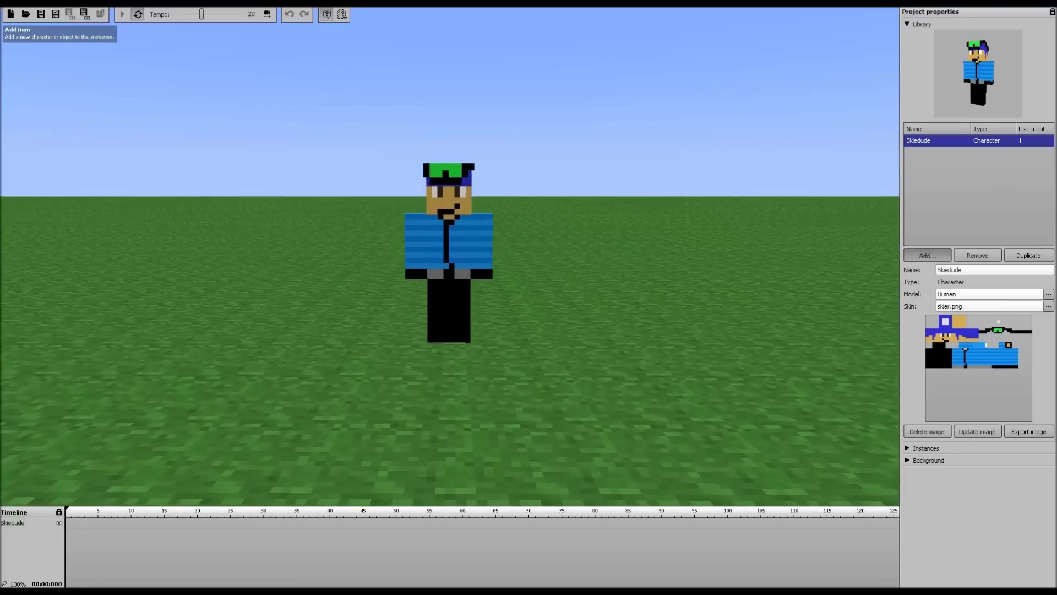
click(927, 255)
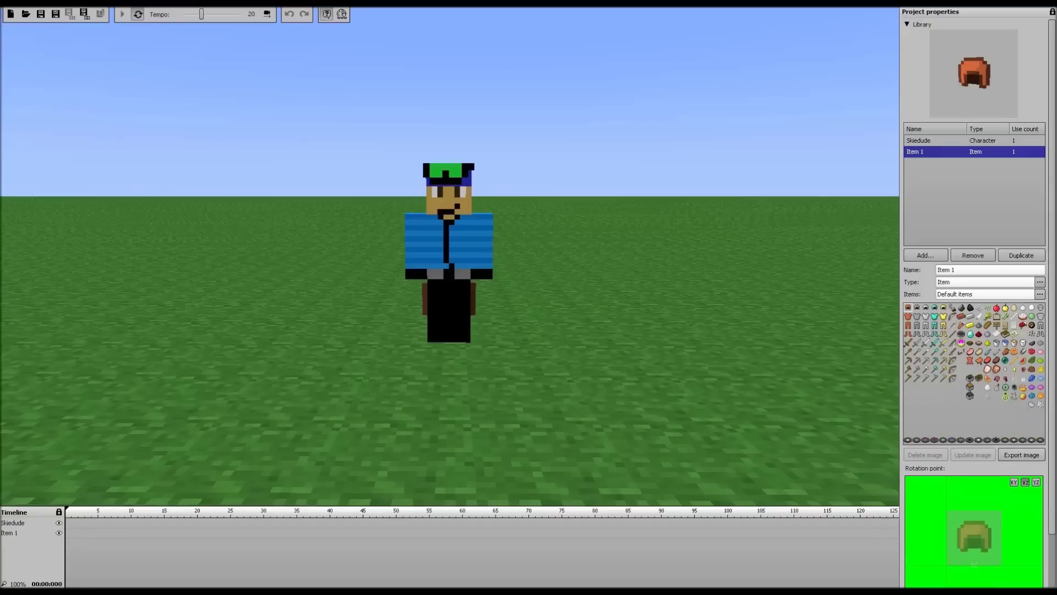
click(935, 342)
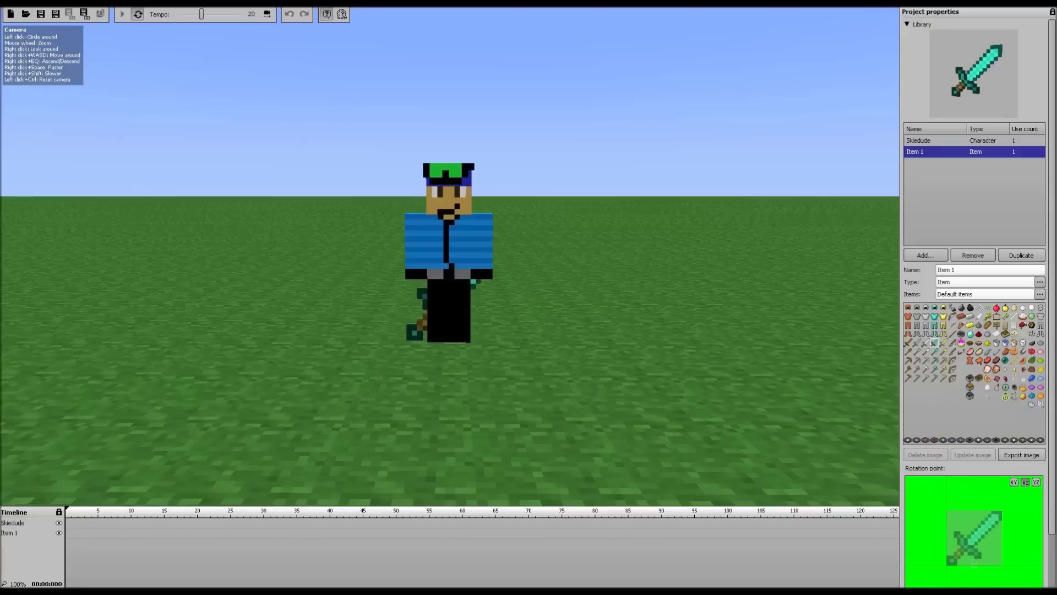
scroll(975, 331, down, 2)
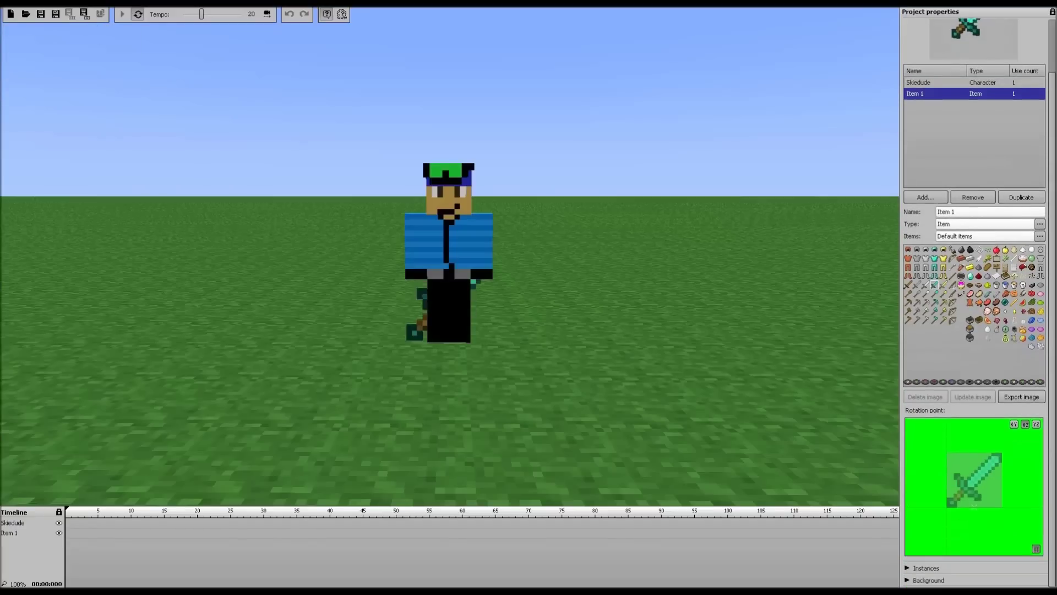
scroll(974, 331, up, 2)
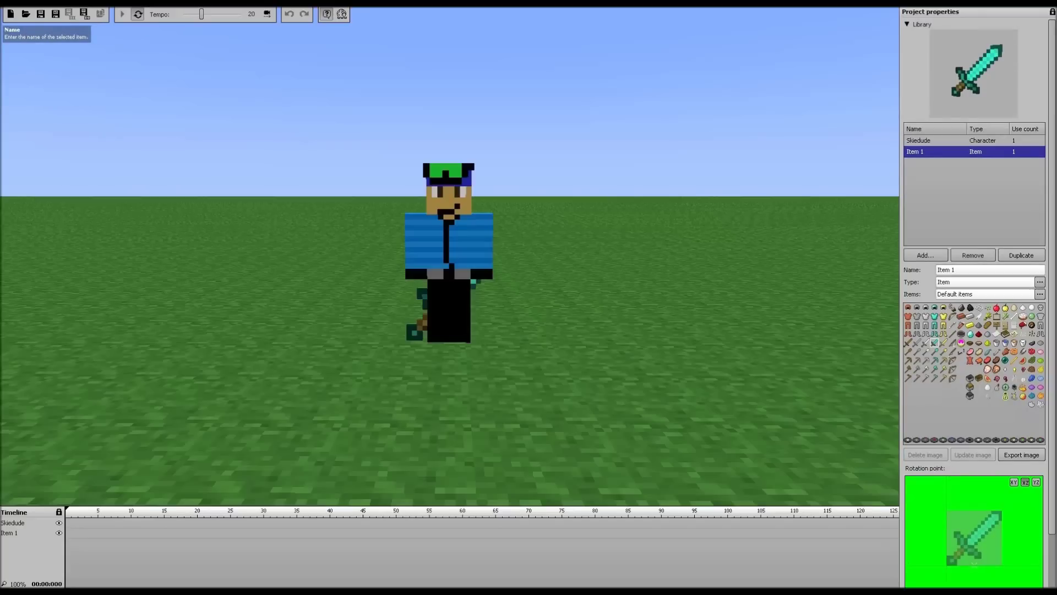
text(Diamond Sword)
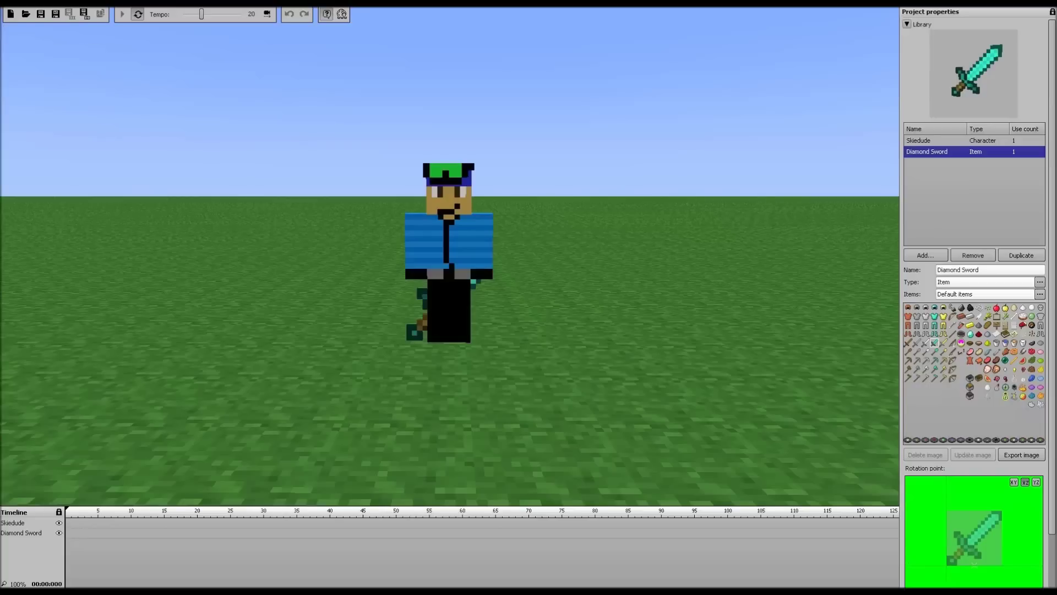
Step: Parent the Diamond Sword instance to the character and attach it to the right arm
click(906, 24)
click(907, 36)
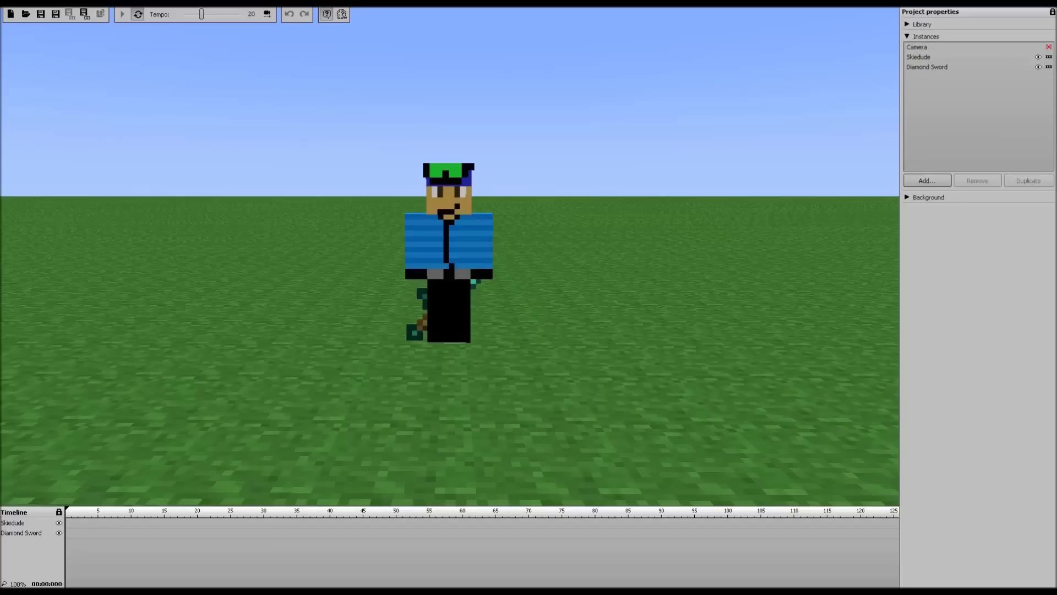
click(927, 67)
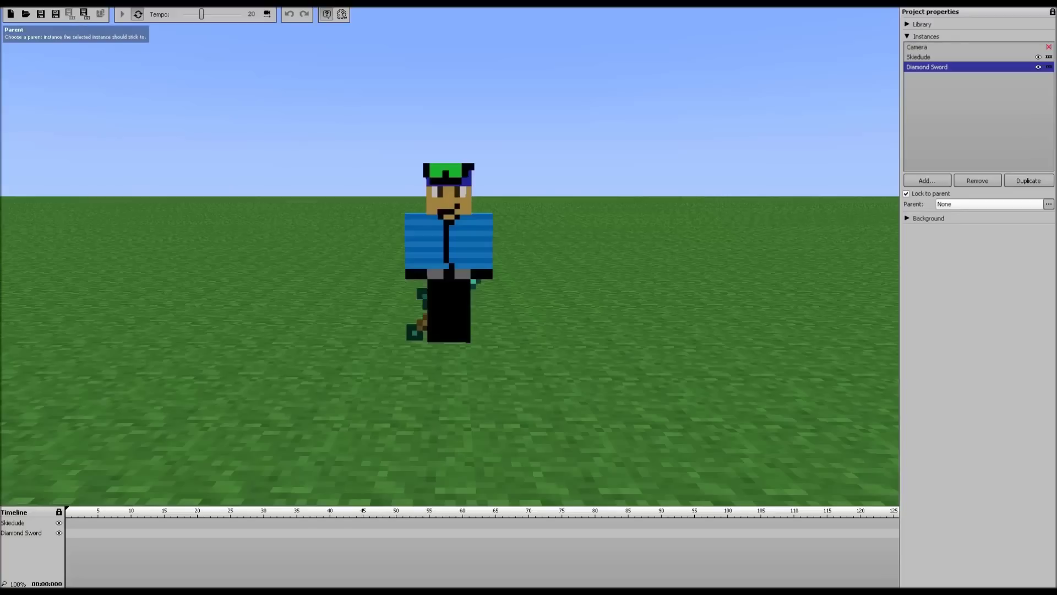
click(1029, 213)
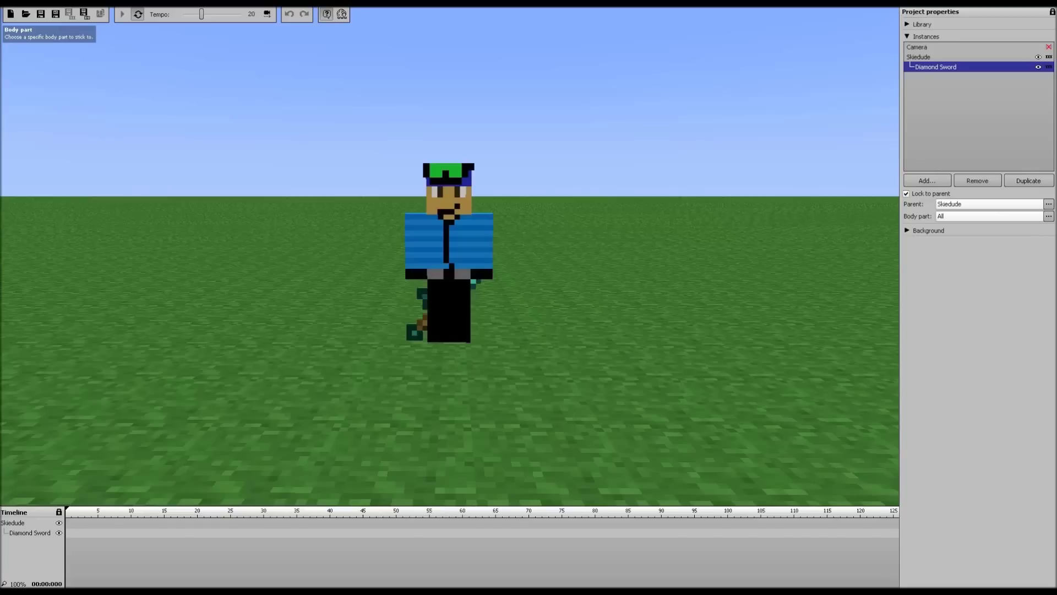
click(1030, 248)
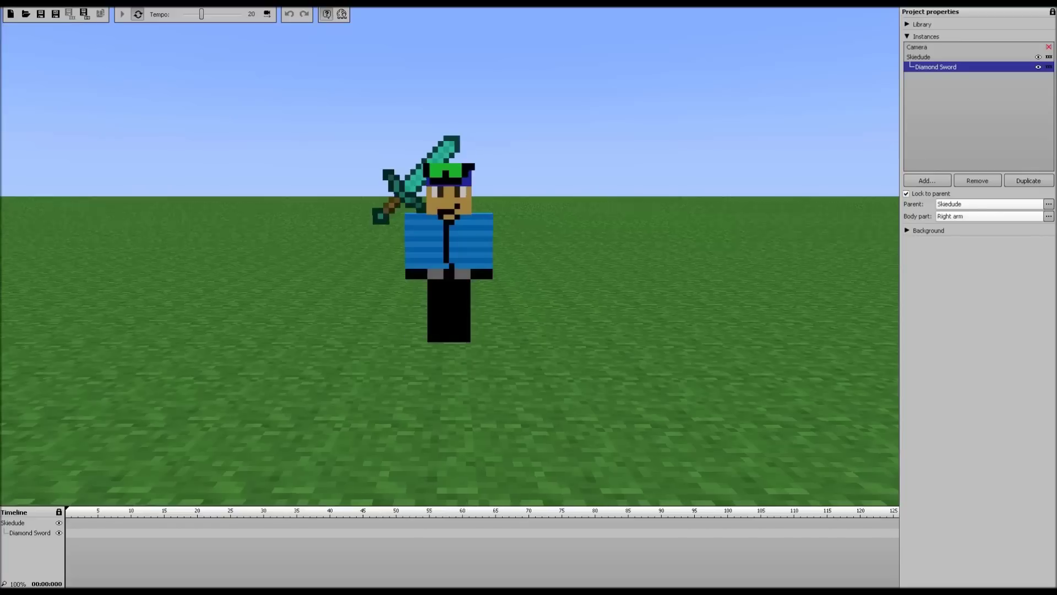
drag(551, 275, 570, 286)
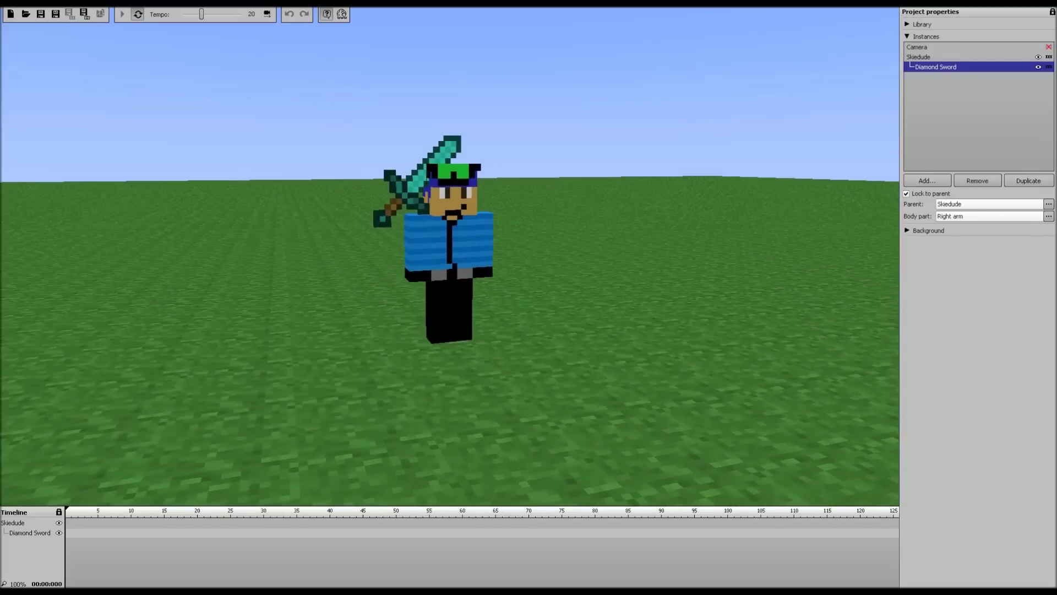
click(906, 36)
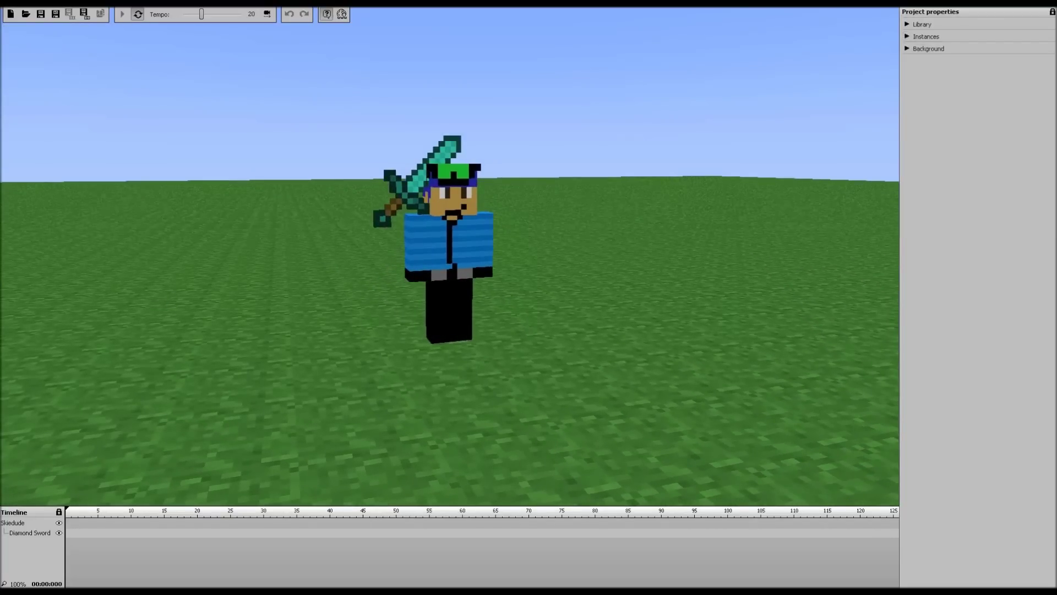
click(907, 48)
click(907, 48)
click(907, 37)
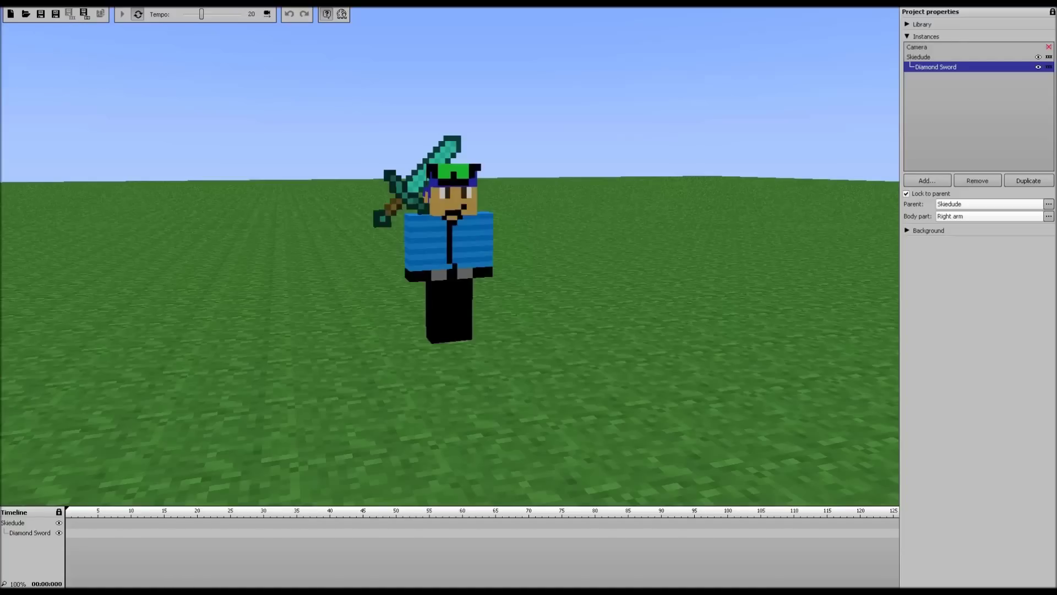
Step: Create keyframes at the start of the timeline for the Diamond Sword and for the character
click(68, 532)
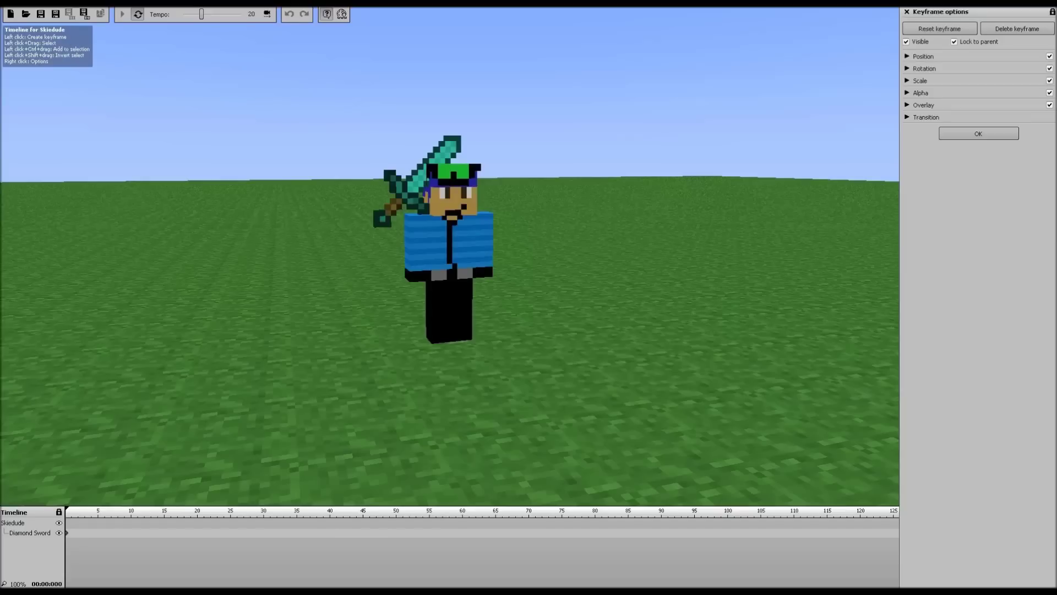
click(67, 522)
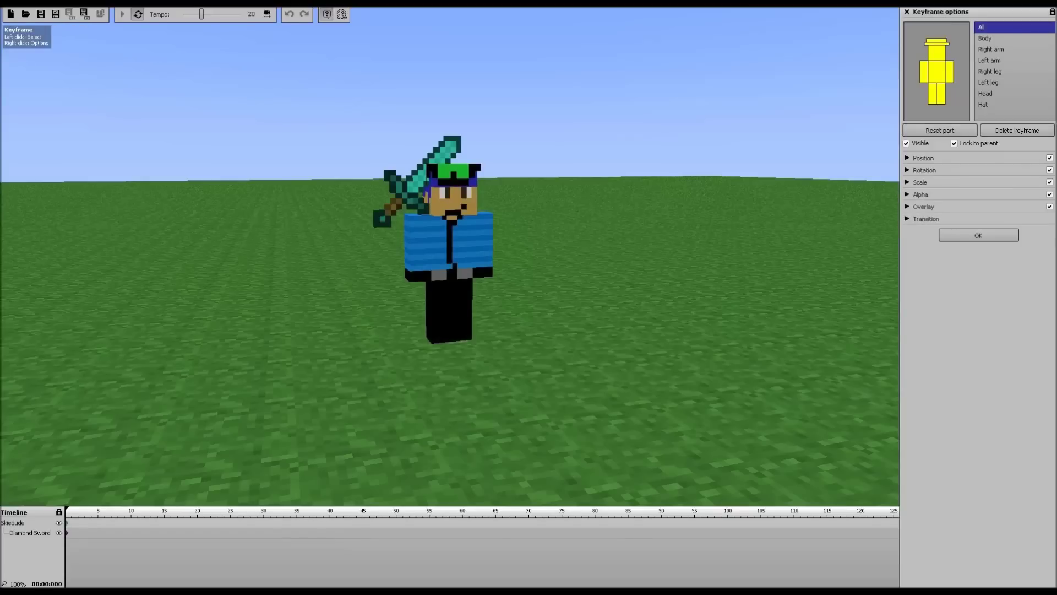
click(67, 533)
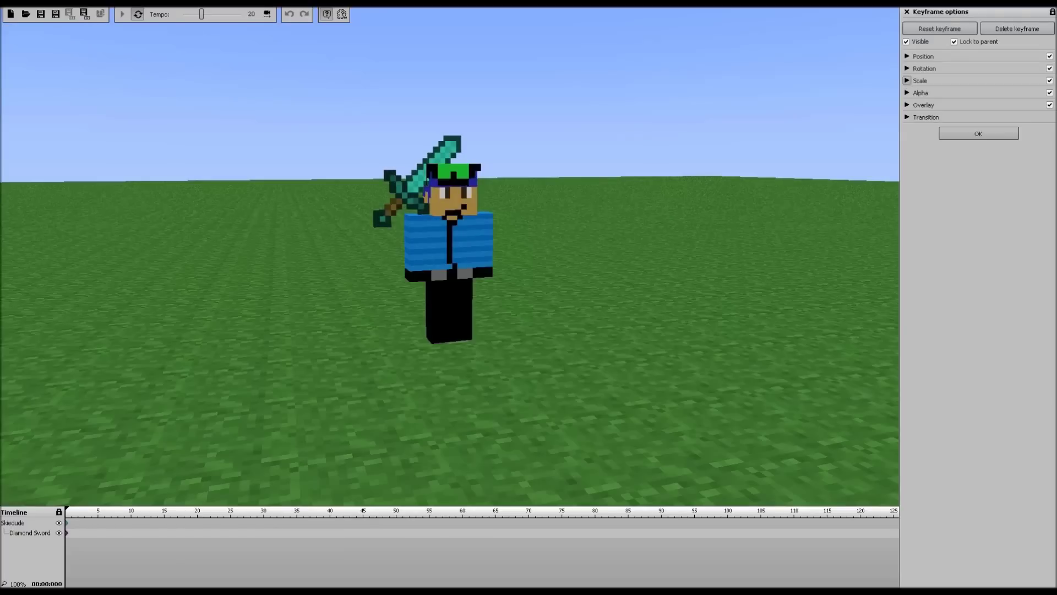
Step: Show the position and rotation controls for the sword's keyframe and rotate the sword to -88 degrees around Z
click(907, 57)
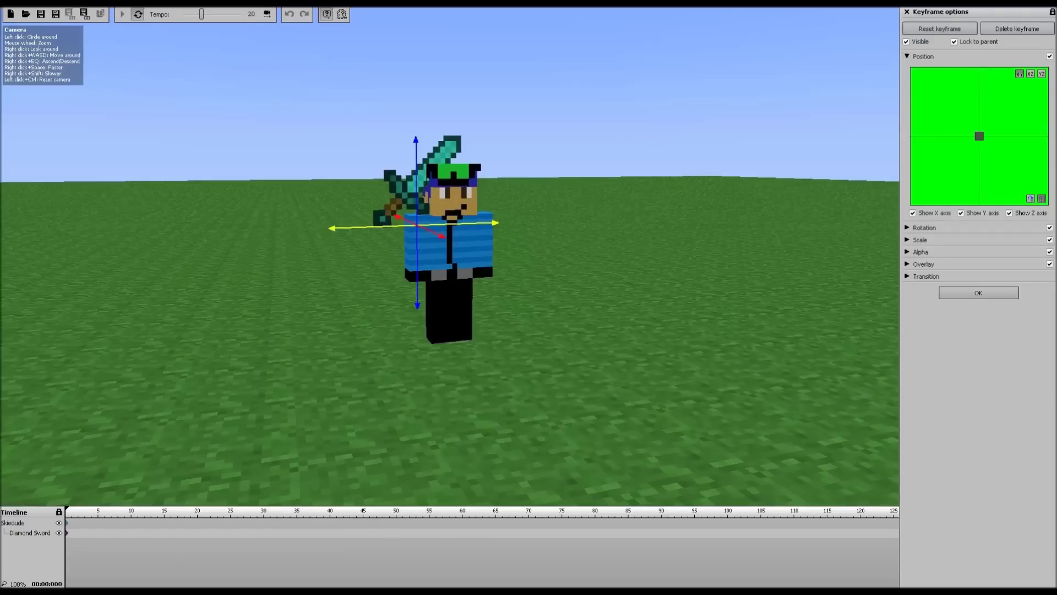
drag(633, 264, 683, 270)
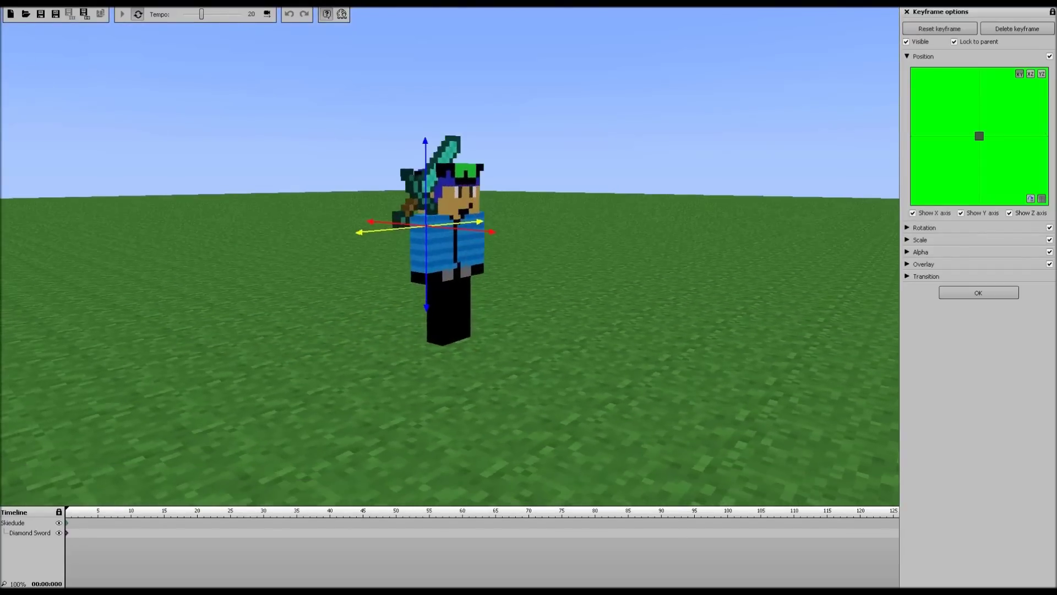
click(907, 227)
drag(606, 264, 495, 331)
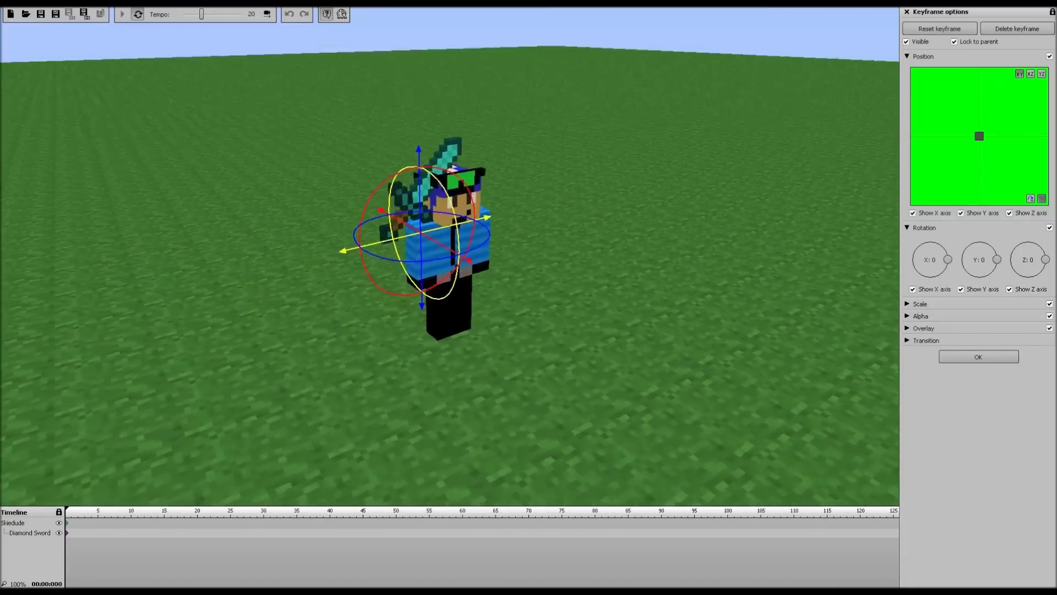
drag(578, 309, 549, 328)
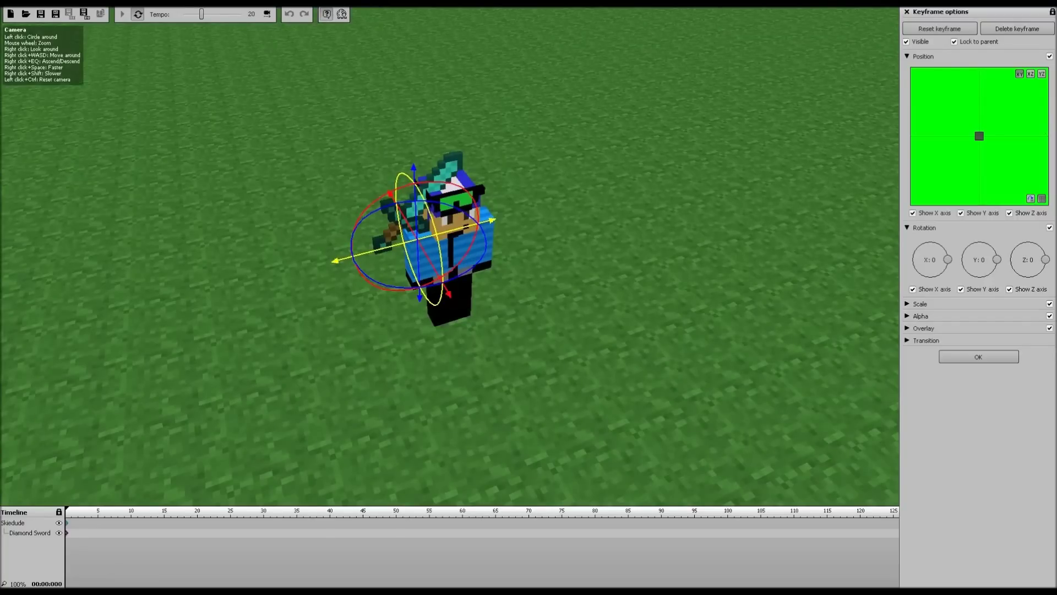
mouse_move(550, 275)
mouse_down()
mouse_move(553, 220)
mouse_move(568, 201)
mouse_move(633, 206)
mouse_move(559, 256)
mouse_up()
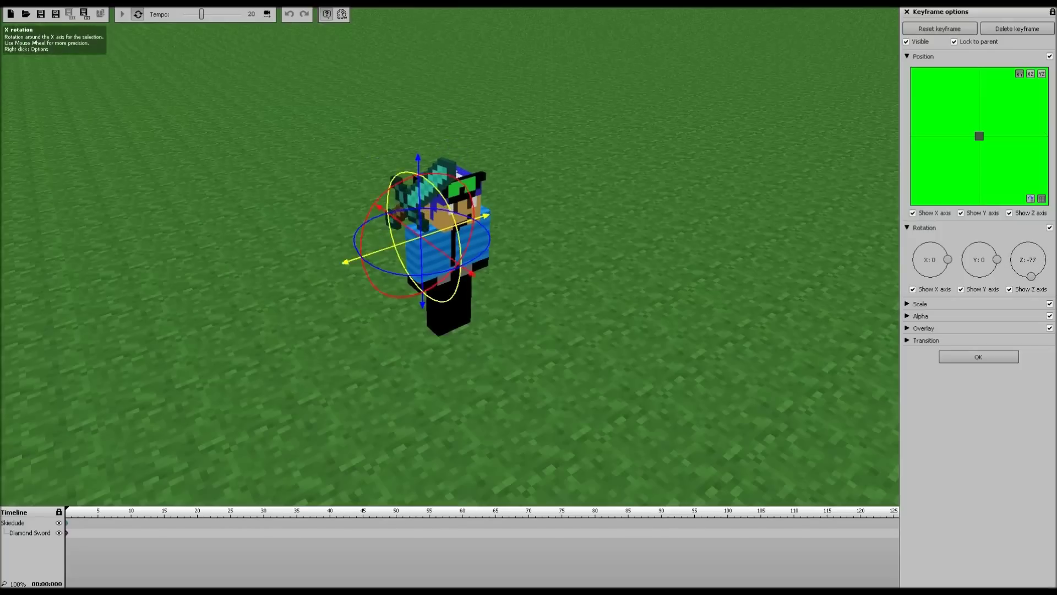
drag(556, 256, 487, 241)
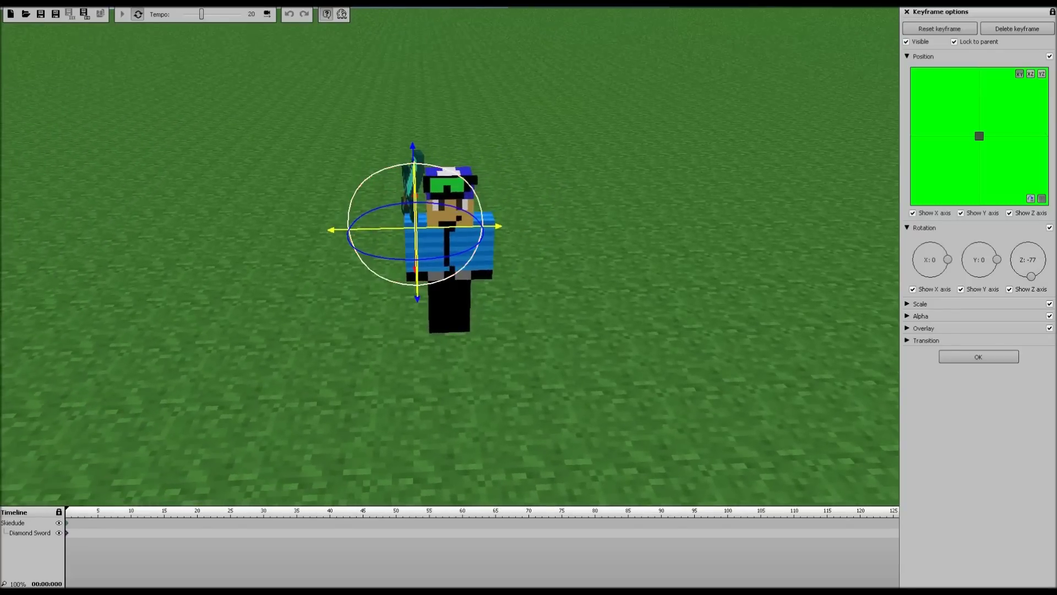
drag(480, 241, 478, 244)
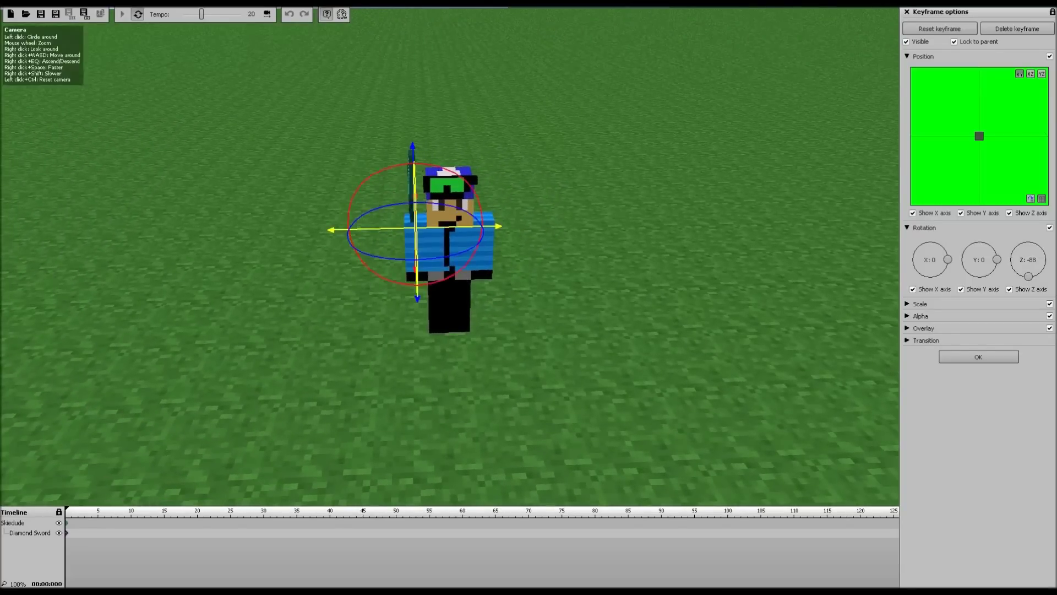
Step: Lower the sword from the character's shoulder to hand height and shift it forward of the body
drag(386, 160, 446, 124)
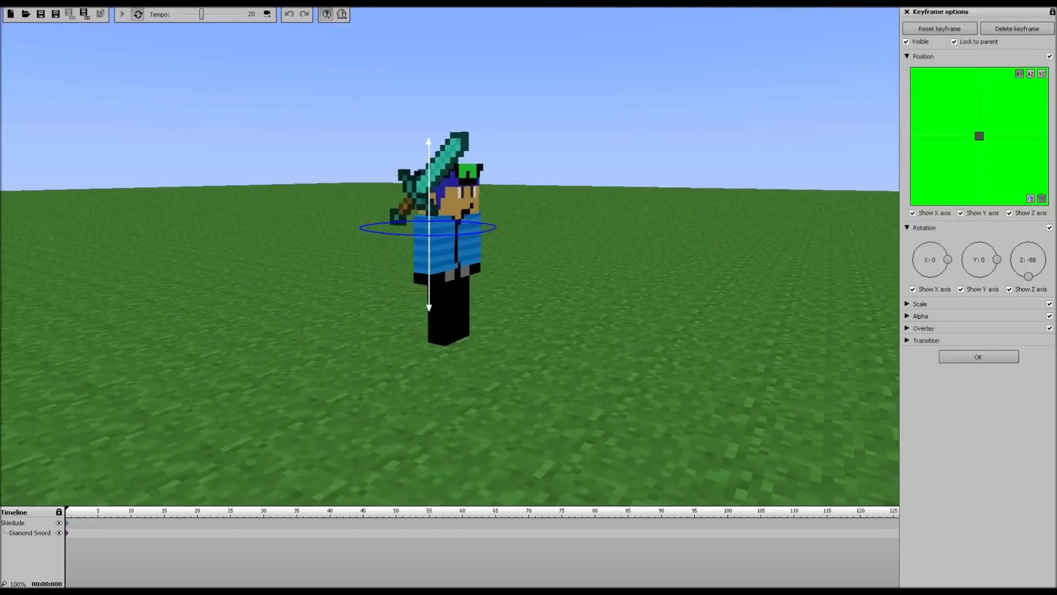
drag(429, 149, 429, 205)
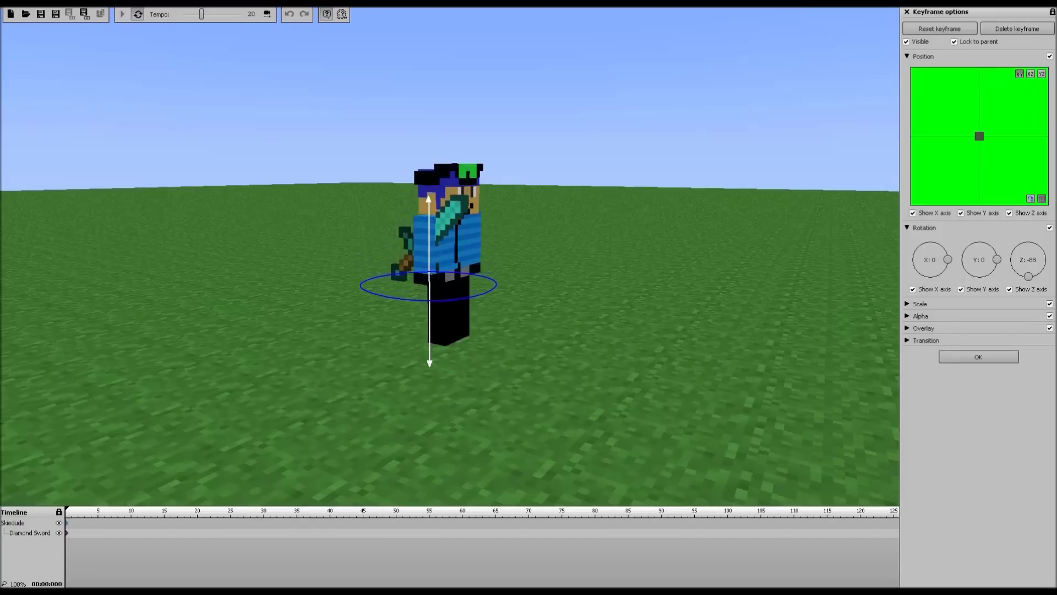
drag(500, 299, 460, 333)
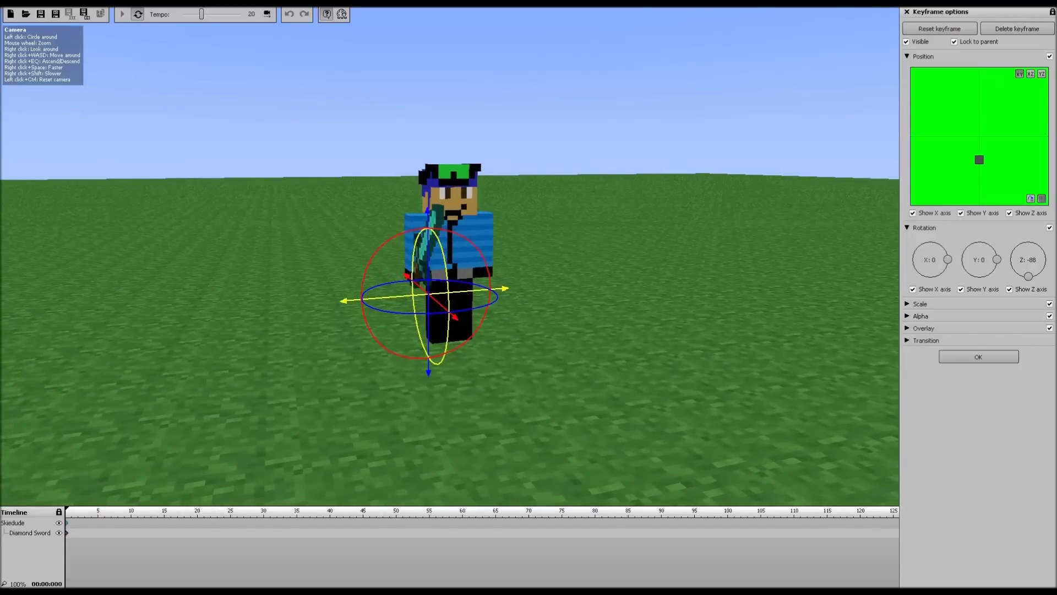
Step: Tilt the sword to -4 degrees around X and -24 degrees around Y
drag(463, 331, 545, 308)
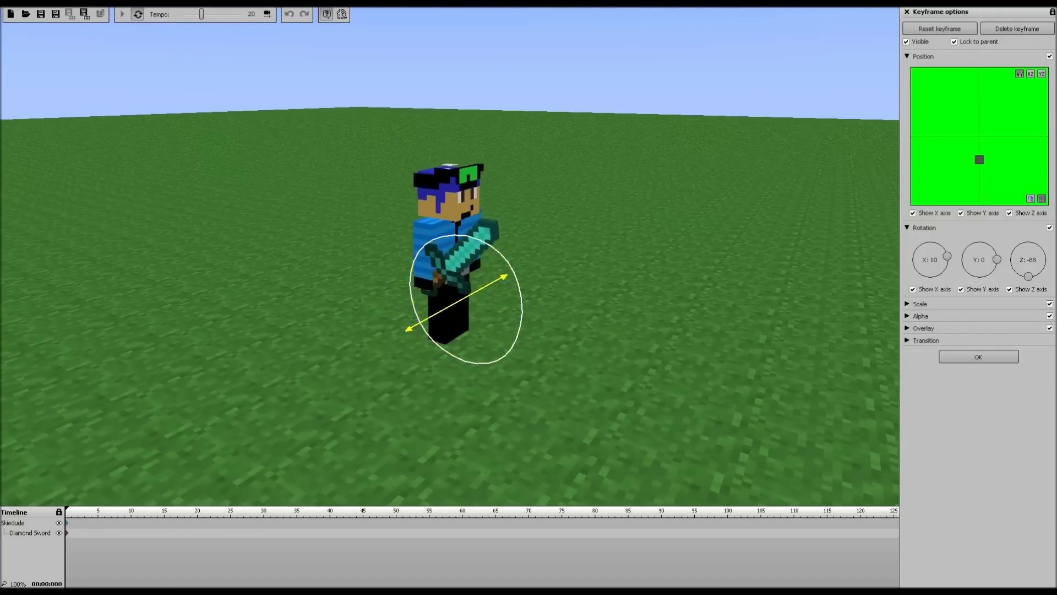
drag(540, 342, 457, 361)
right_drag(484, 302, 477, 300)
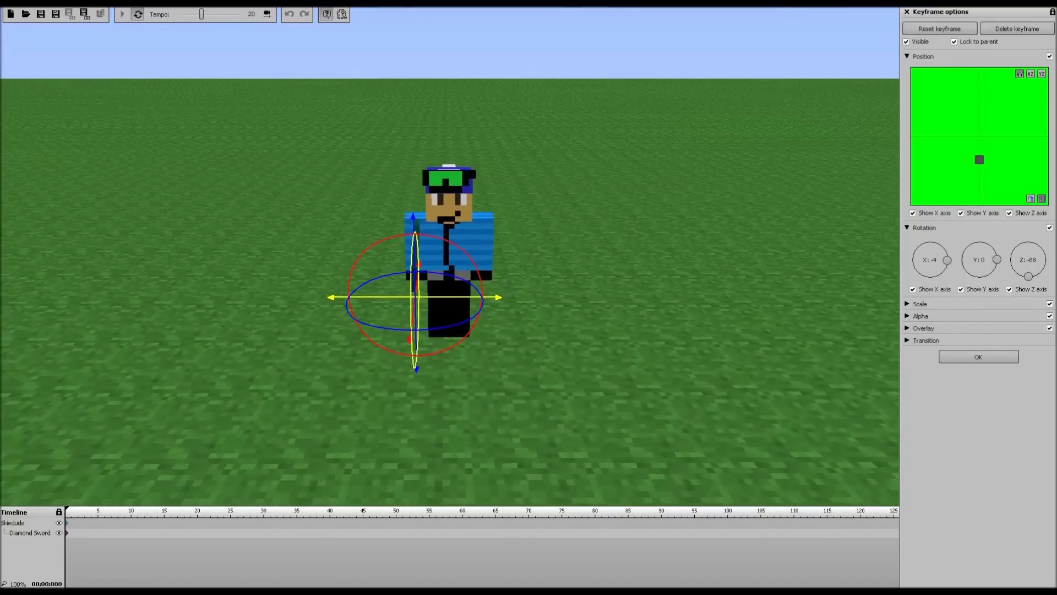
drag(496, 314, 551, 334)
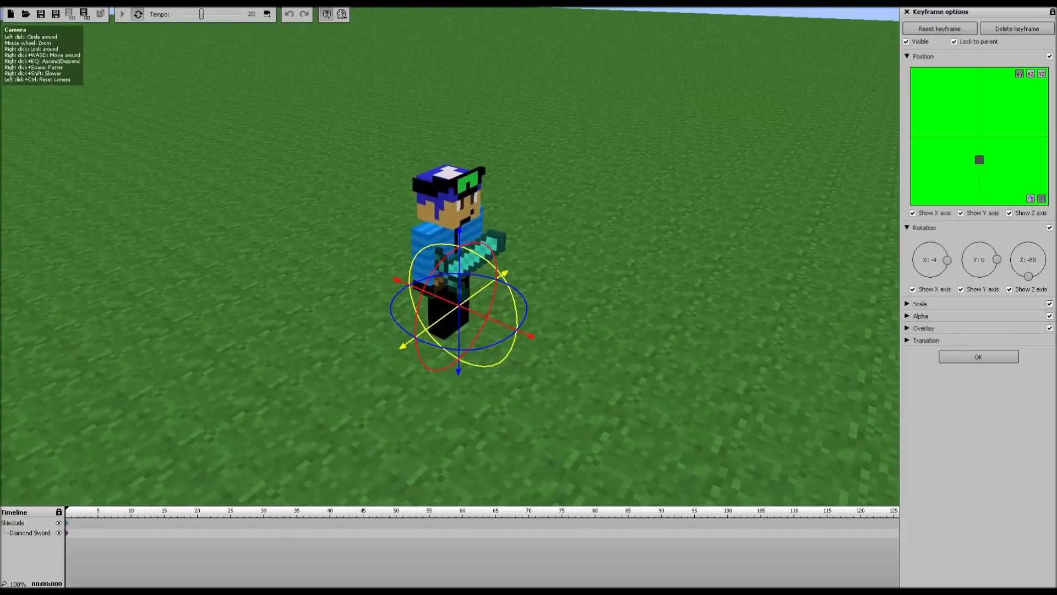
drag(421, 350, 355, 314)
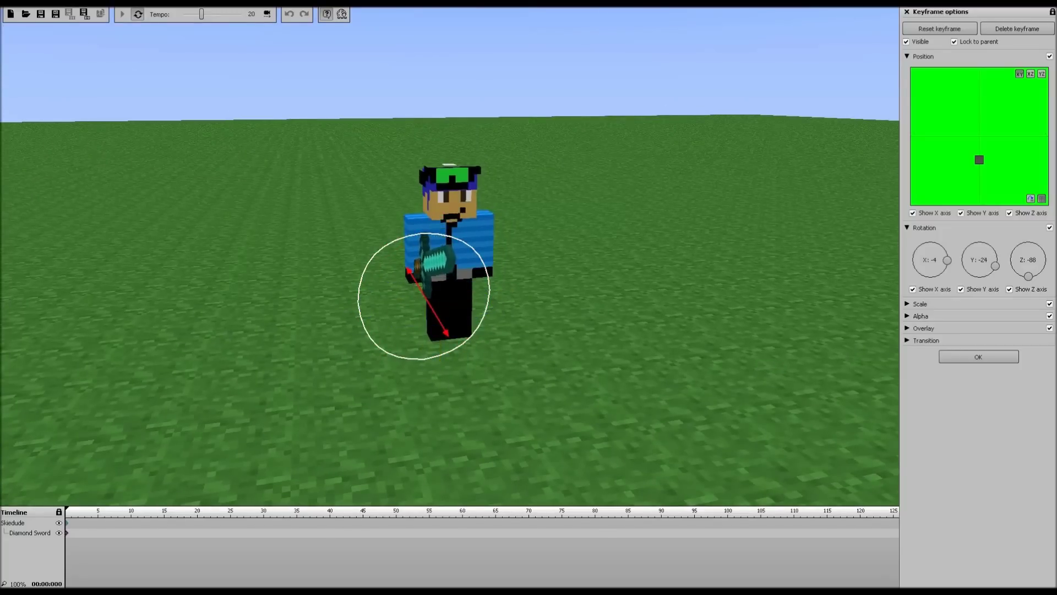
Step: Shift the sword back towards the character's right hand and lower it slightly
drag(421, 369, 542, 334)
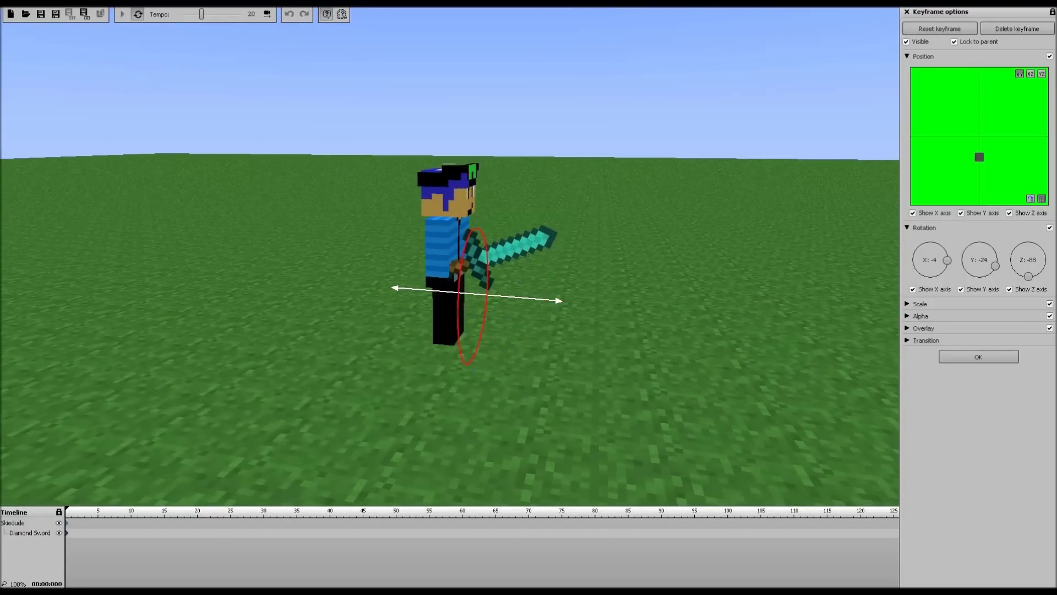
drag(535, 299, 527, 297)
drag(465, 350, 465, 353)
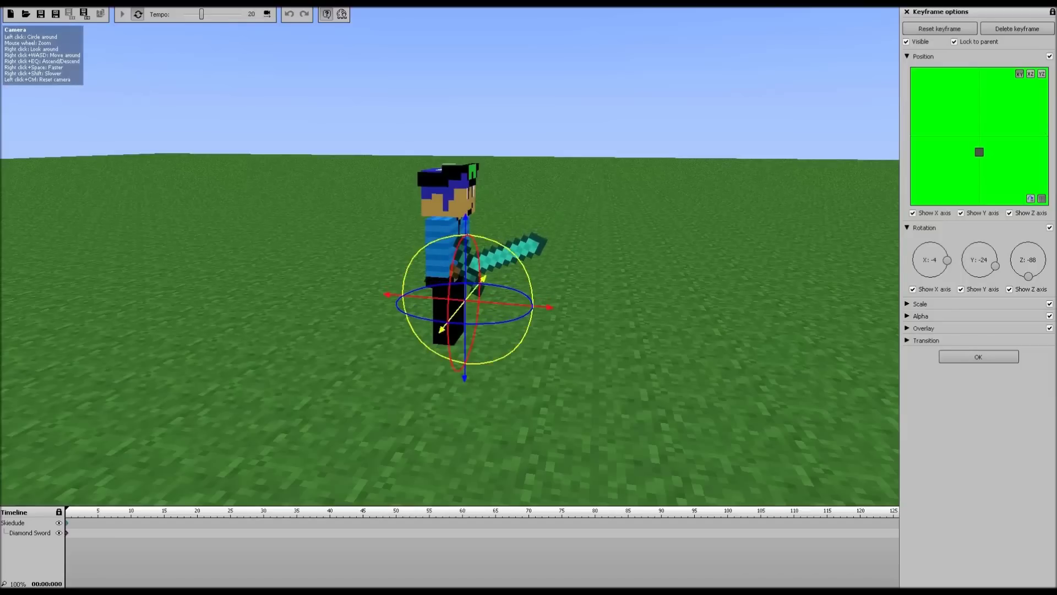
Step: In the character's first keyframe, rotate the right arm to -45 degrees around X so it holds the sword forward
drag(551, 352, 485, 383)
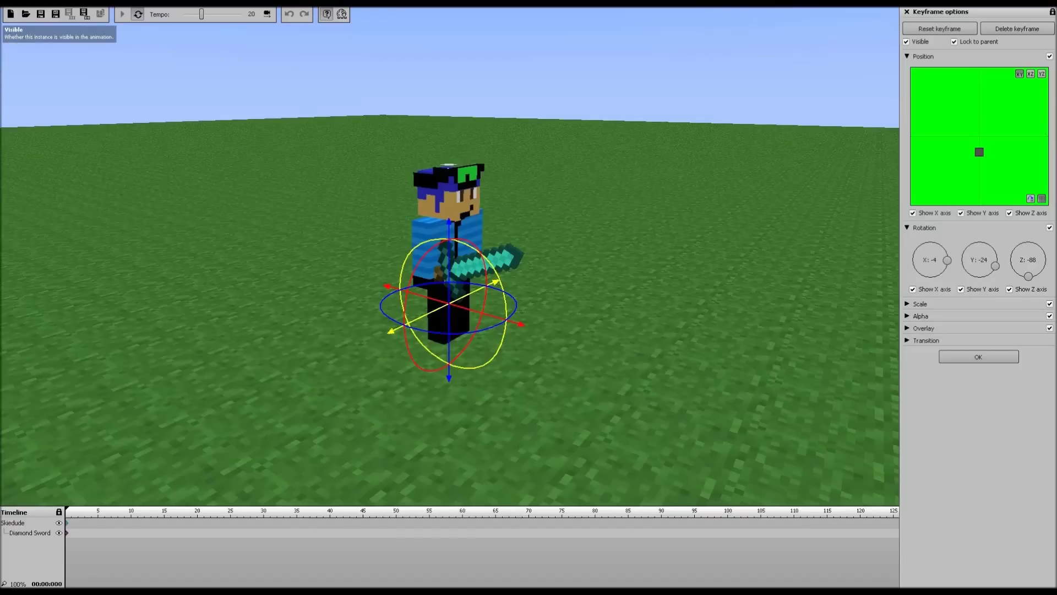
click(67, 523)
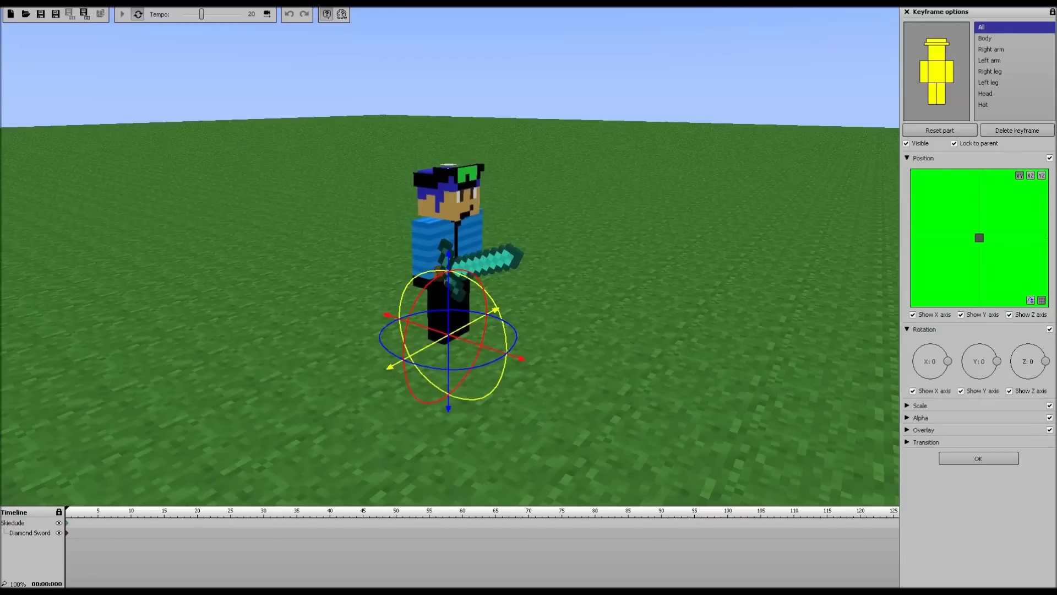
click(991, 49)
drag(550, 276, 622, 242)
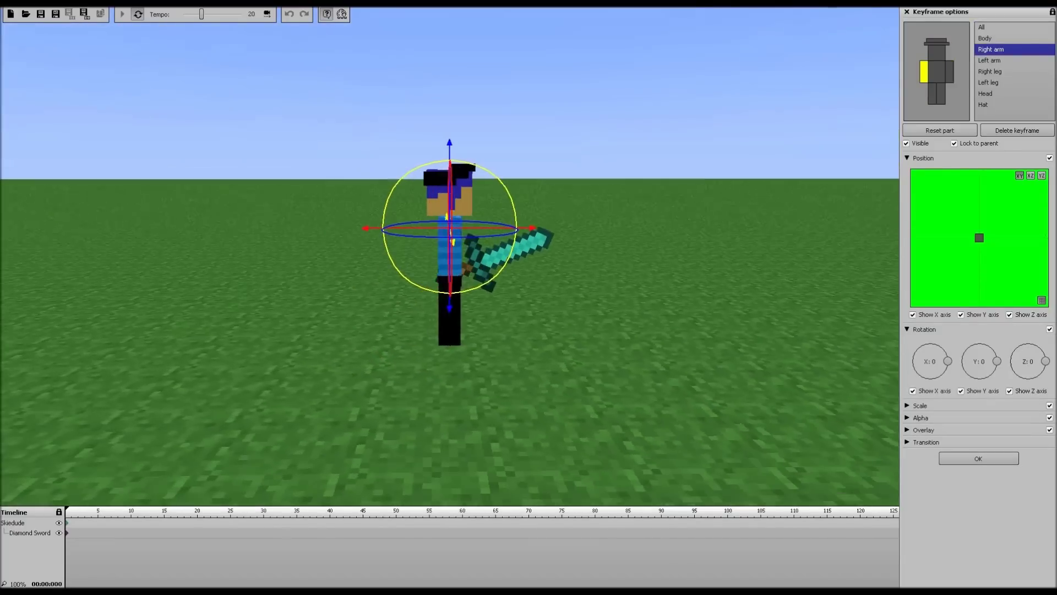
drag(507, 248, 498, 275)
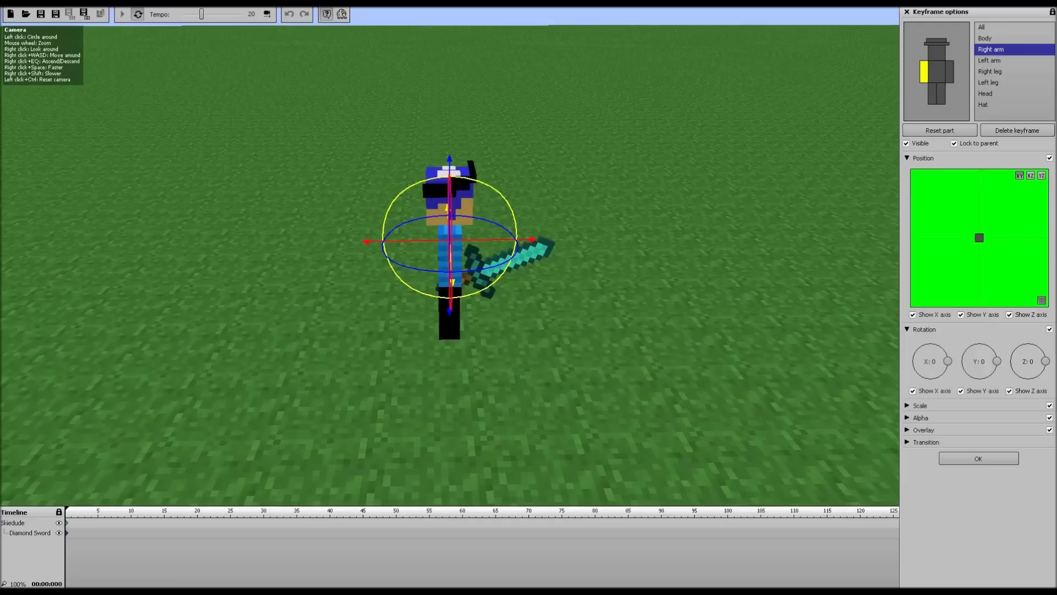
drag(512, 241, 511, 240)
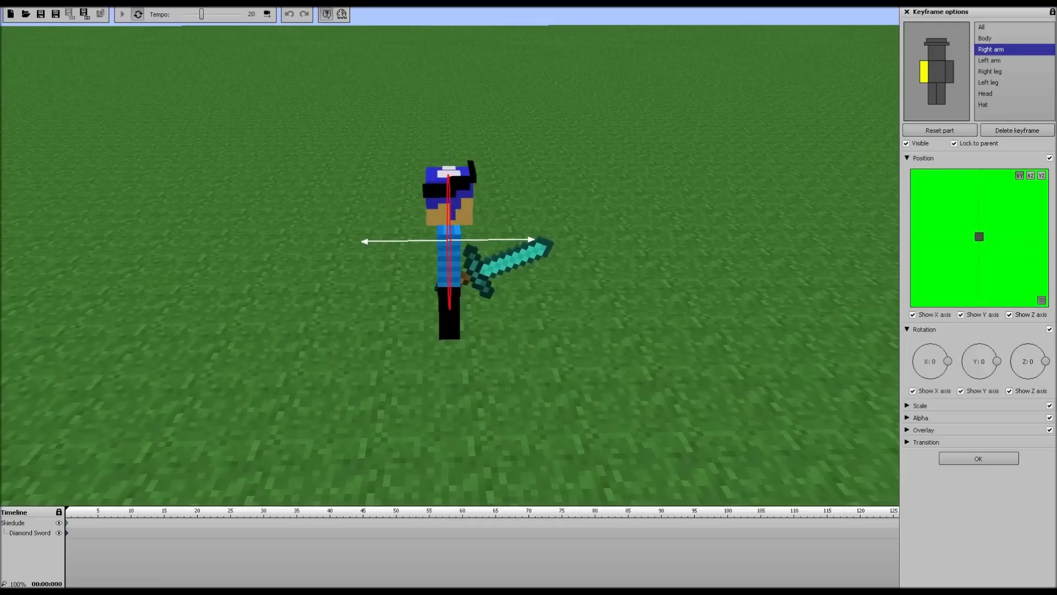
drag(573, 276, 443, 245)
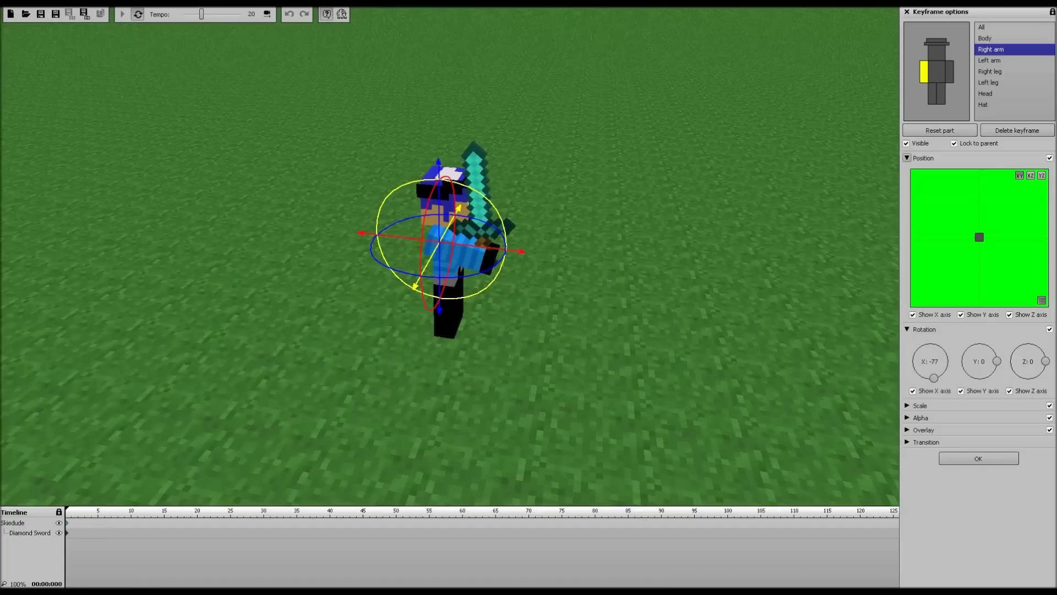
mouse_move(443, 245)
mouse_down()
mouse_move(427, 267)
mouse_move(433, 256)
mouse_up()
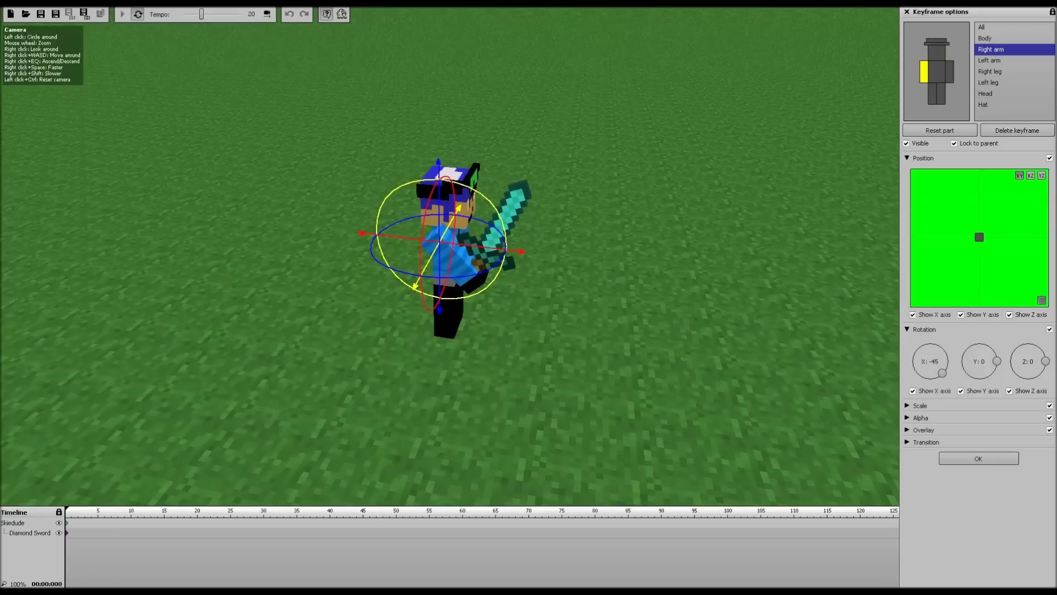
Step: Add a keyframe for the character at frame 25 on its timeline row
click(29, 533)
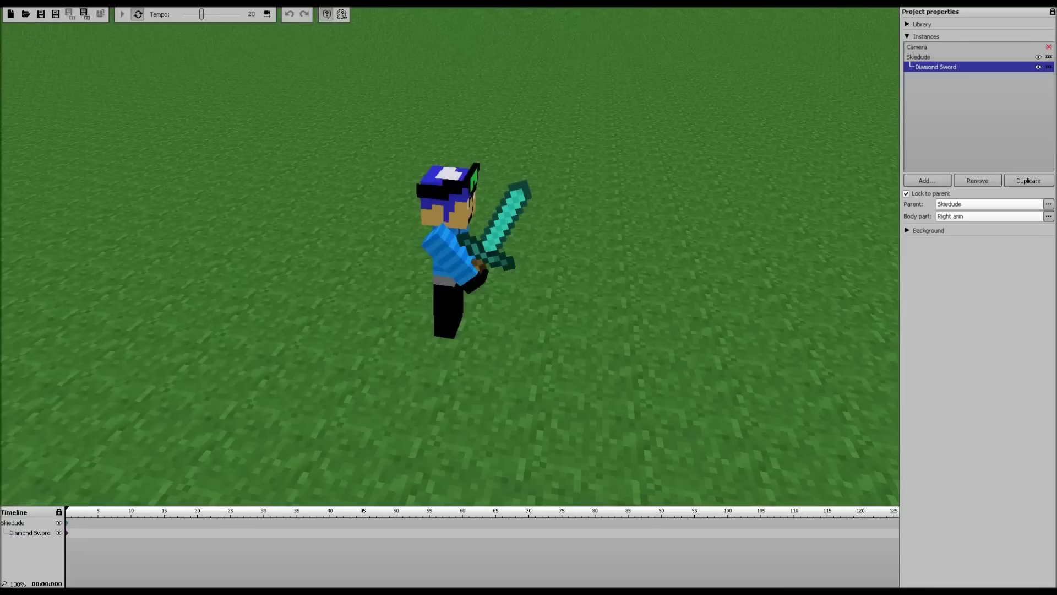
click(13, 523)
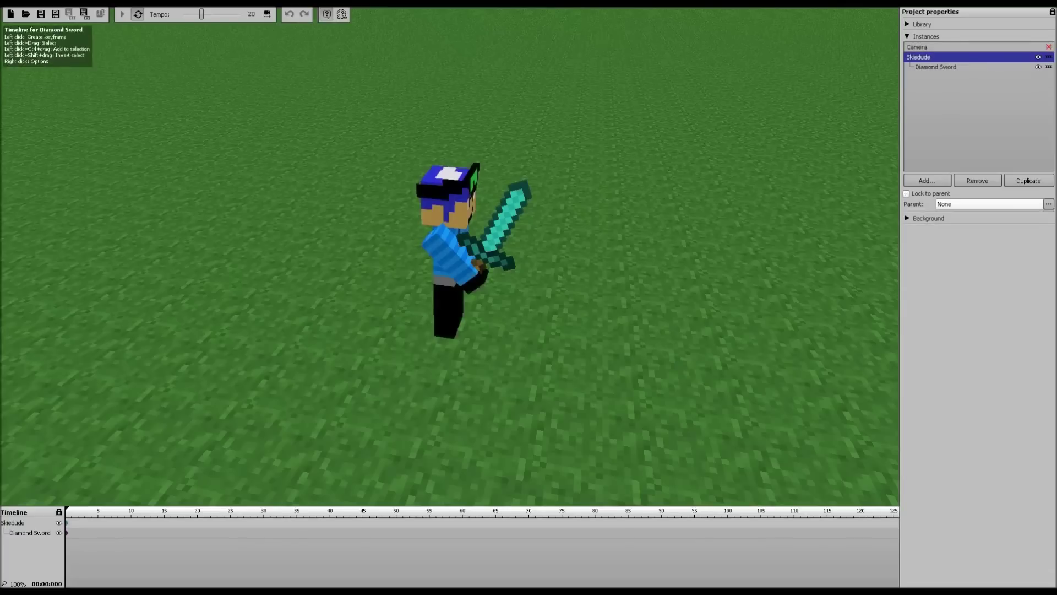
click(67, 523)
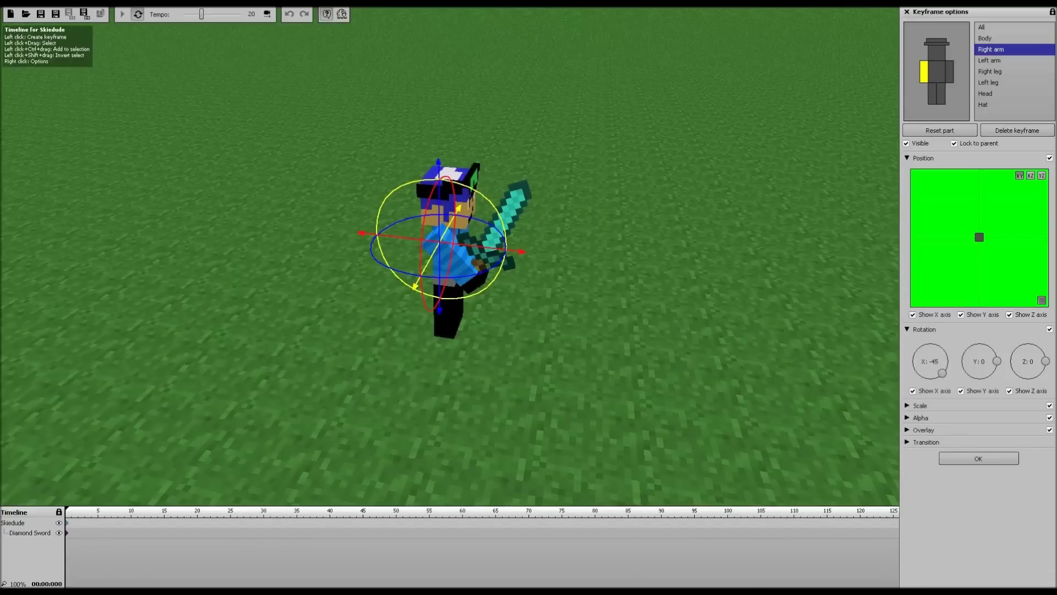
click(231, 522)
Step: In the frame 25 keyframe, move the character's whole body to the camera's position at a distant spot on the grass
drag(584, 286, 625, 333)
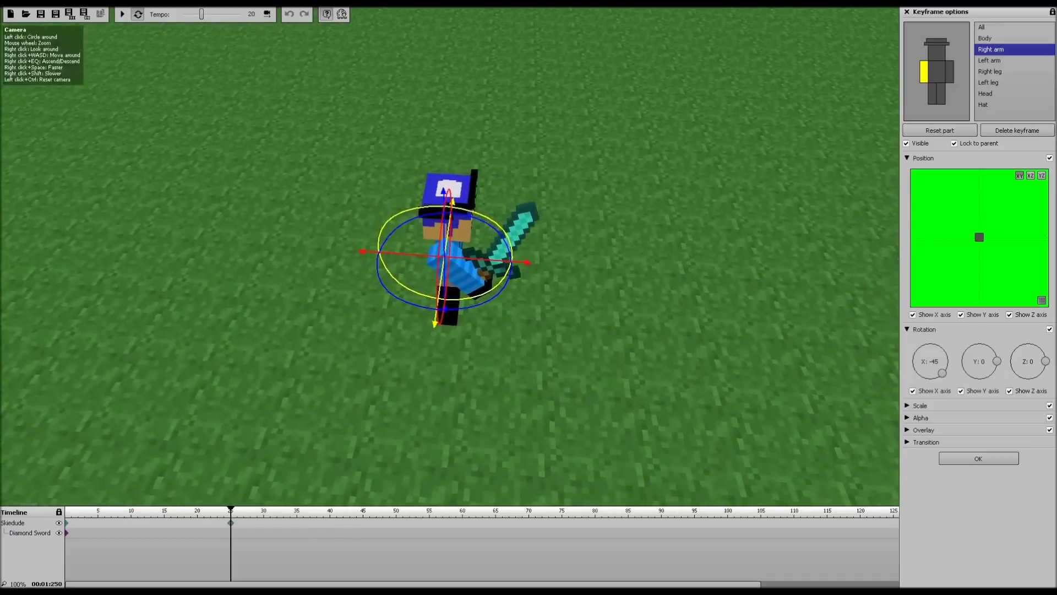
click(991, 28)
drag(573, 292, 638, 278)
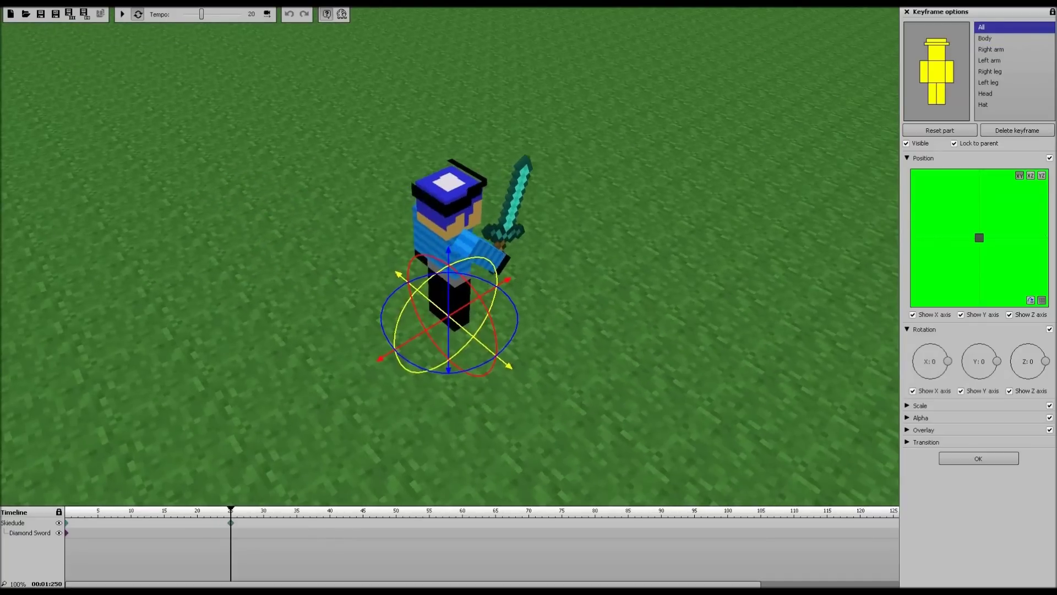
right_drag(606, 275, 622, 204)
key(w)
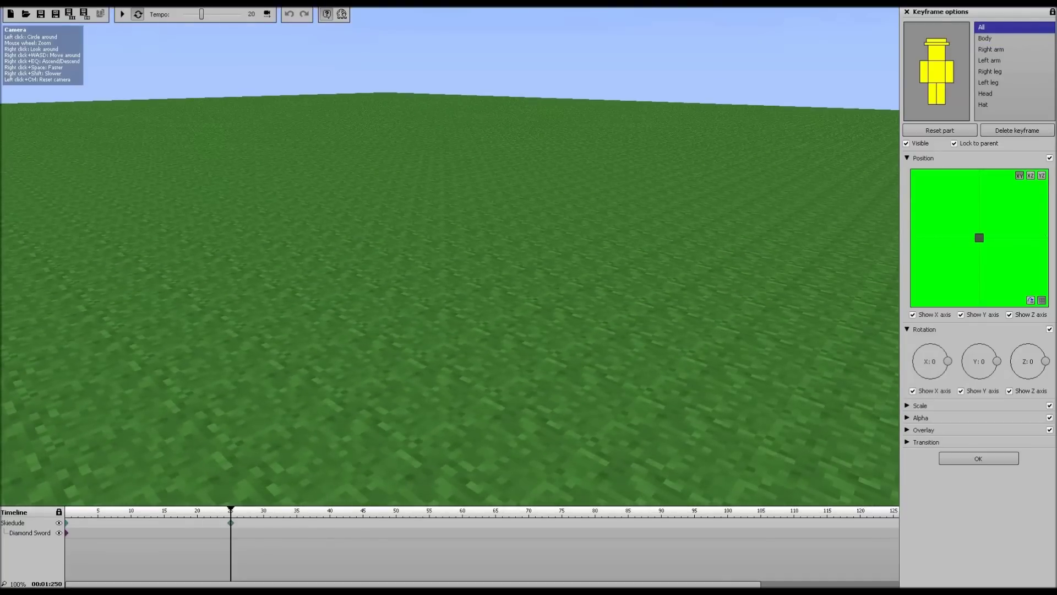
click(1031, 300)
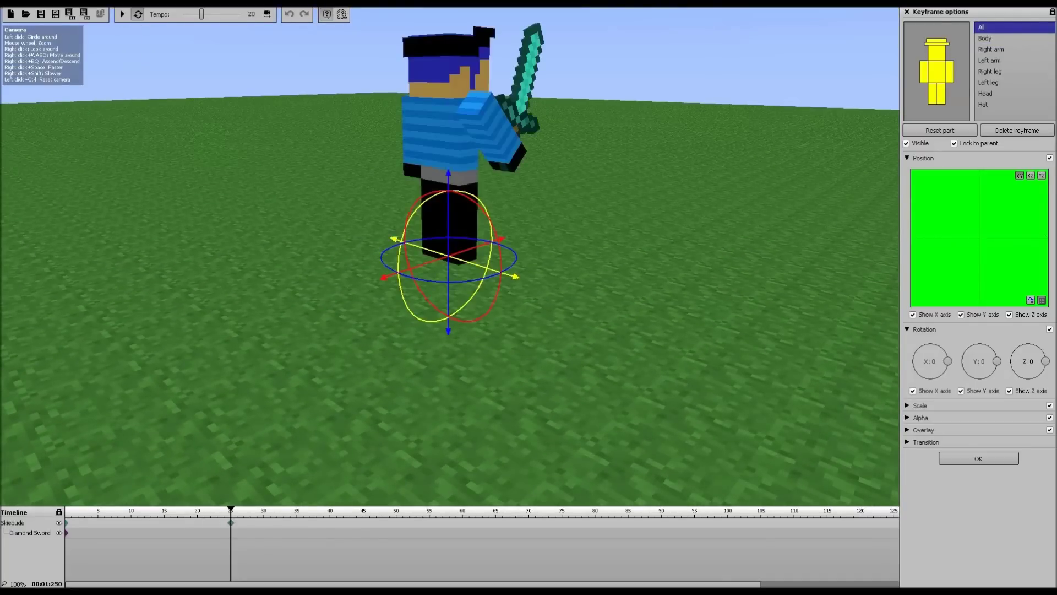
drag(633, 259, 490, 308)
Step: Play the animation from frame 0, pause it and lower the tempo to 8
click(67, 523)
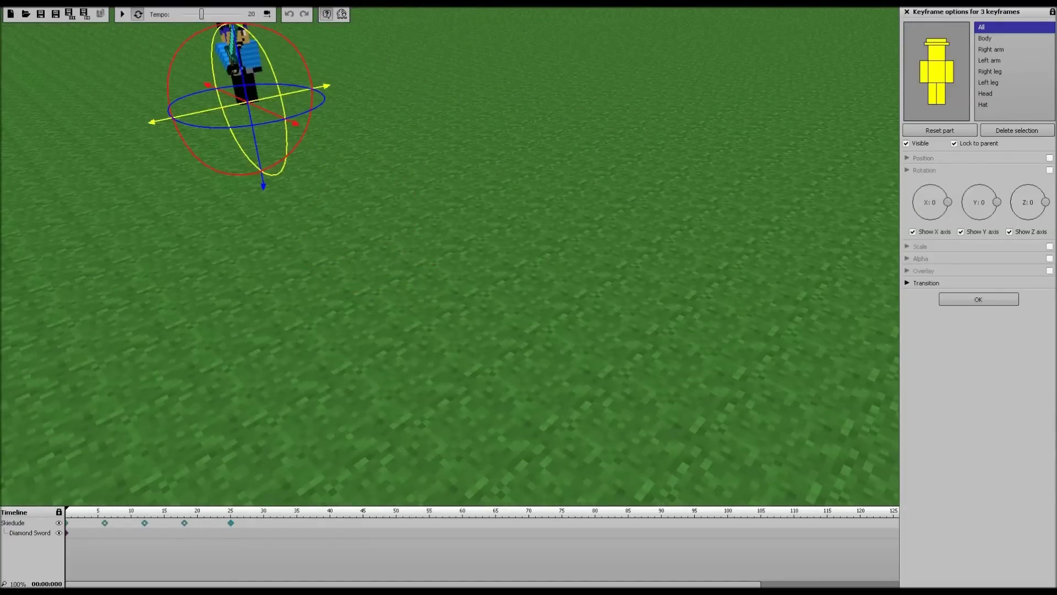
right_drag(410, 209, 399, 154)
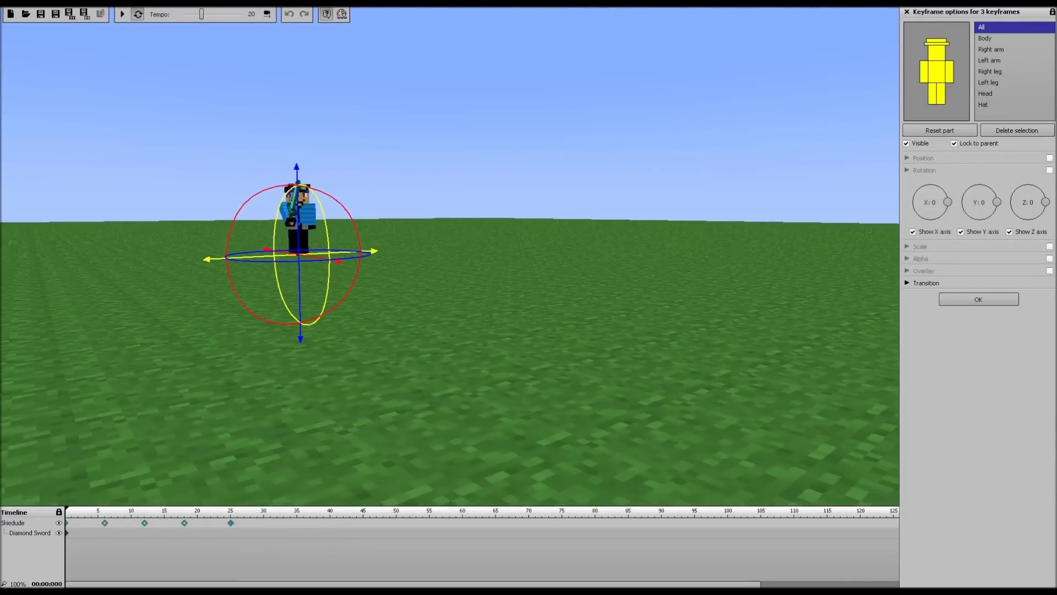
click(122, 13)
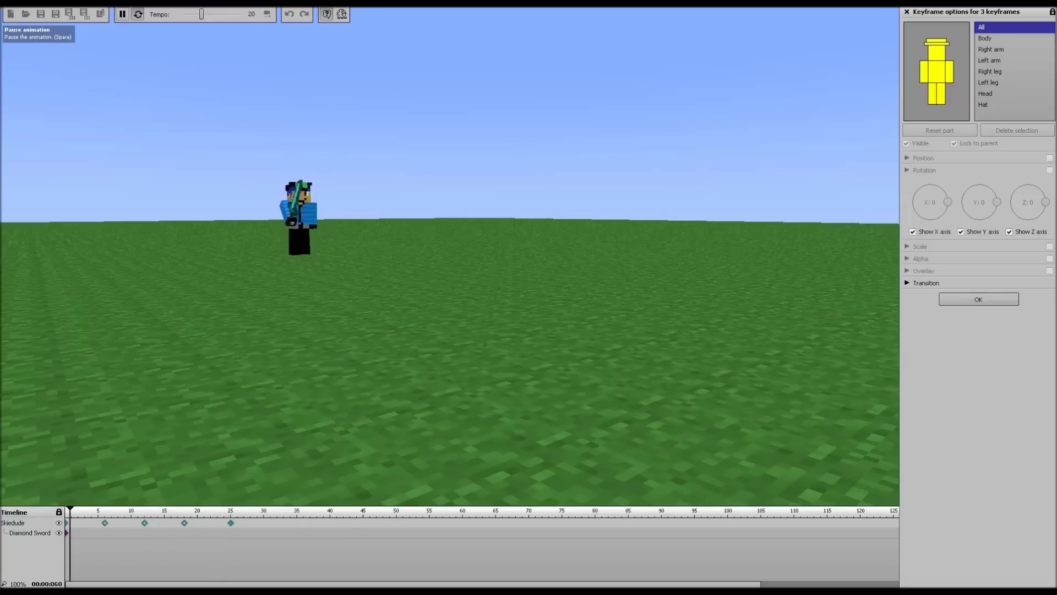
click(122, 14)
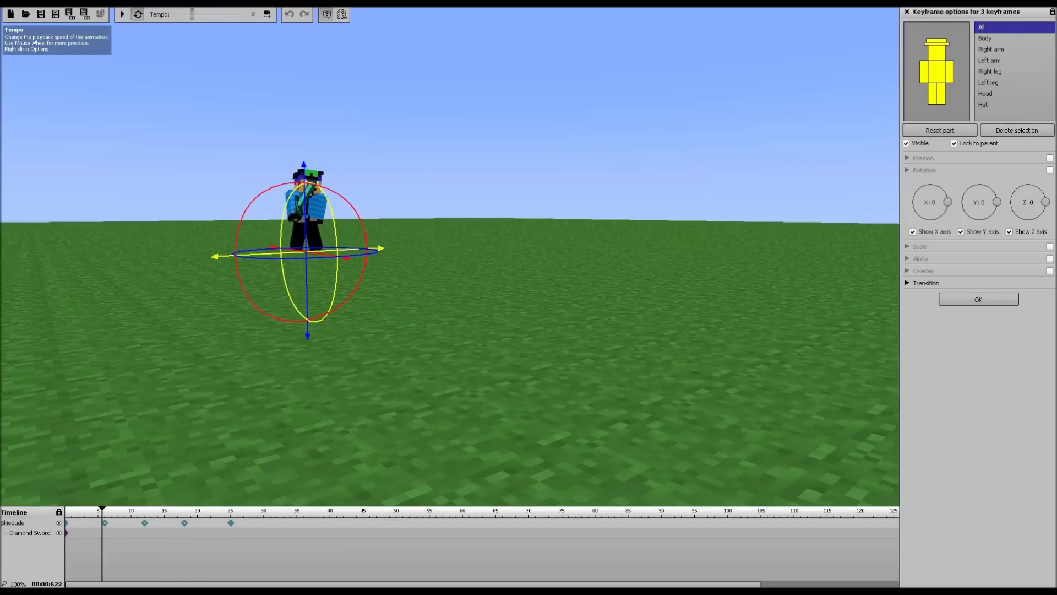
scroll(192, 14, down, 1)
Step: Return the playhead to frame 0 and examine the sword-holding character up close from the front
key(a)
right_drag(440, 275, 539, 251)
drag(102, 511, 60, 512)
right_drag(386, 309, 568, 330)
key(w)
key(a)
key(a)
key(w)
key(s)
key(a)
key(d)
key(d)
key(a)
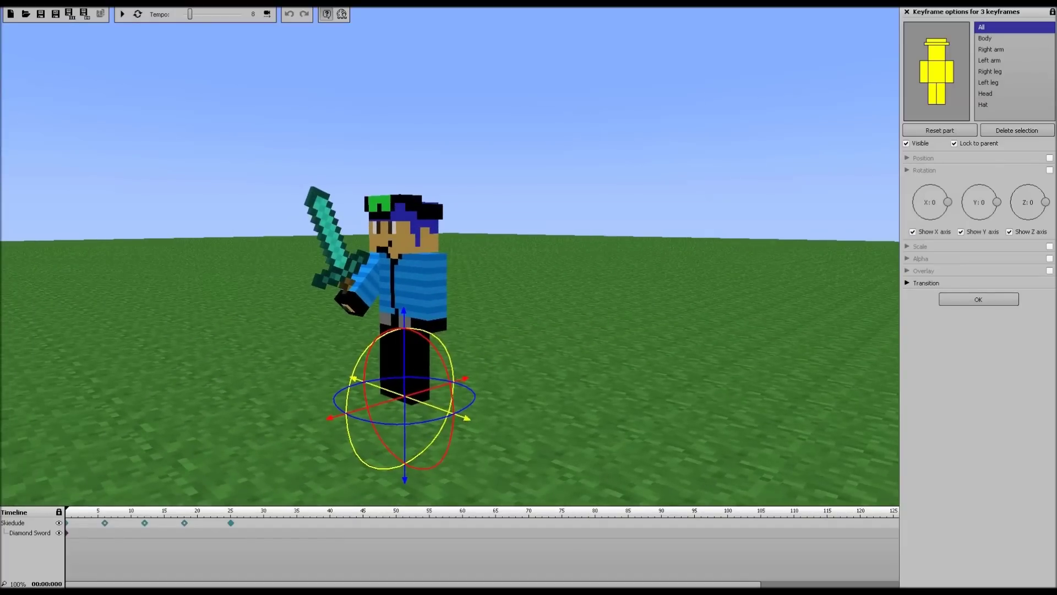
Step: Leave the keyframe options and duplicate the character instance with its keyframes
key(Escape)
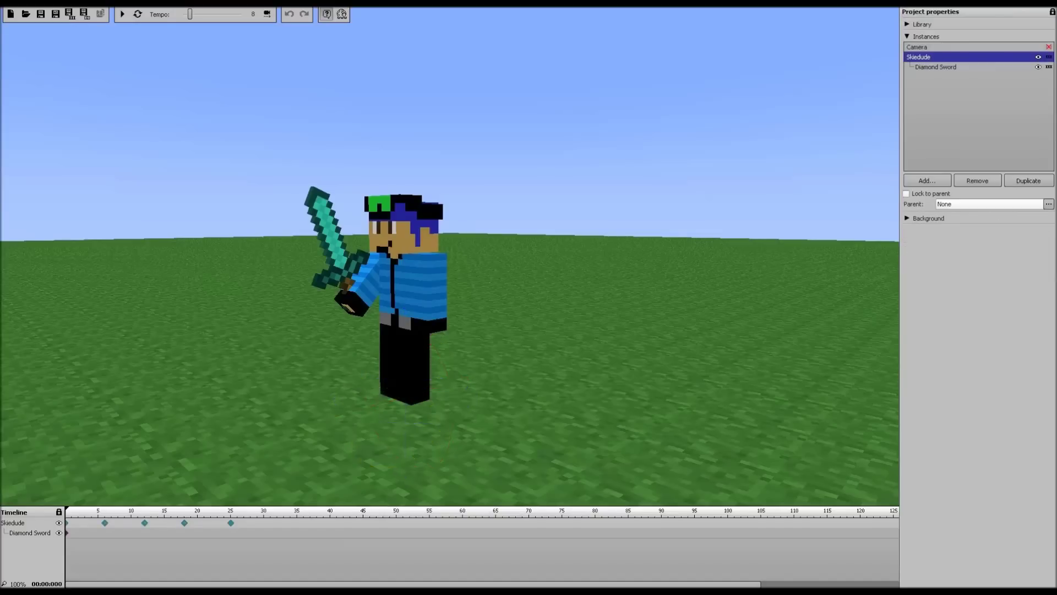
click(936, 67)
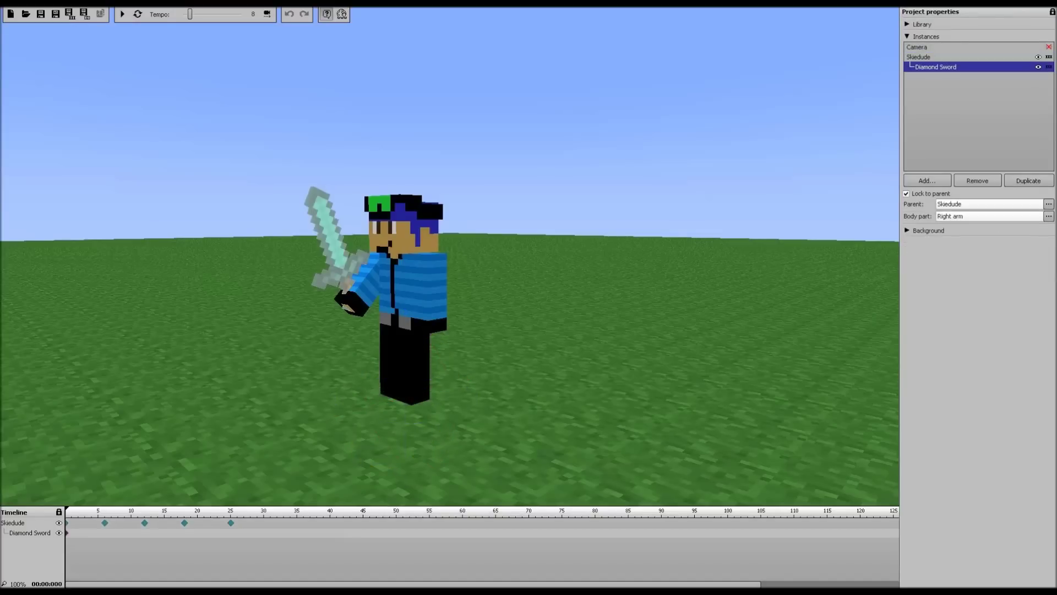
click(936, 58)
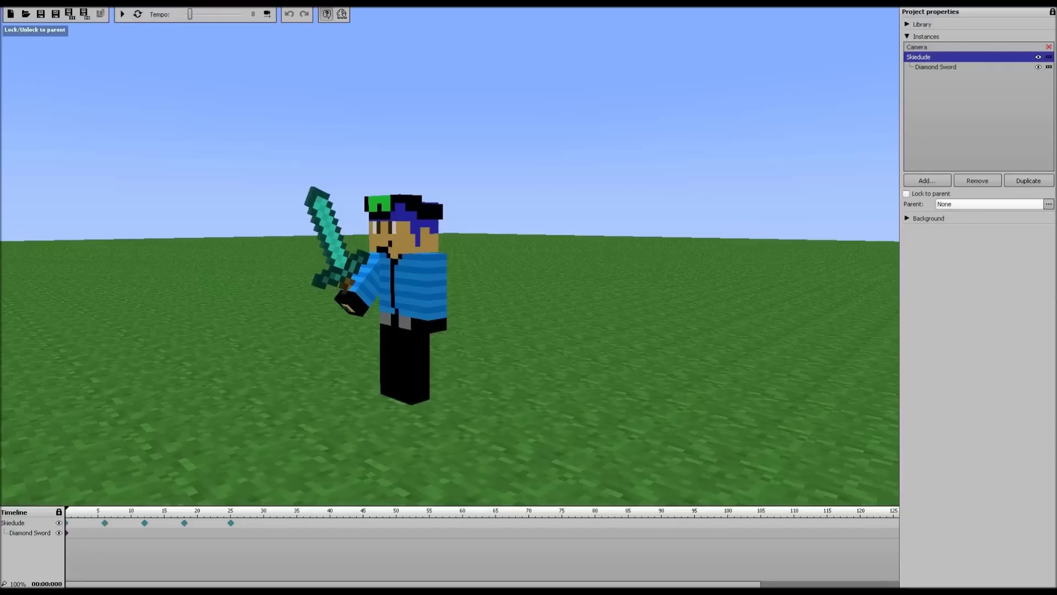
click(1029, 181)
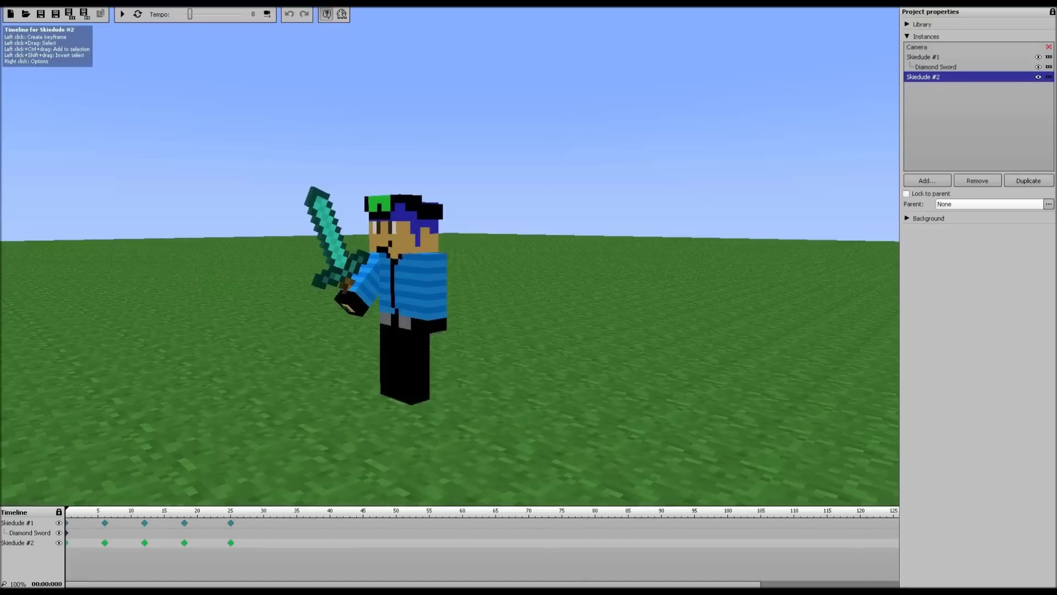
Step: Move the duplicate's whole body to the camera's position in its frame 0 keyframe and play the animation
click(68, 543)
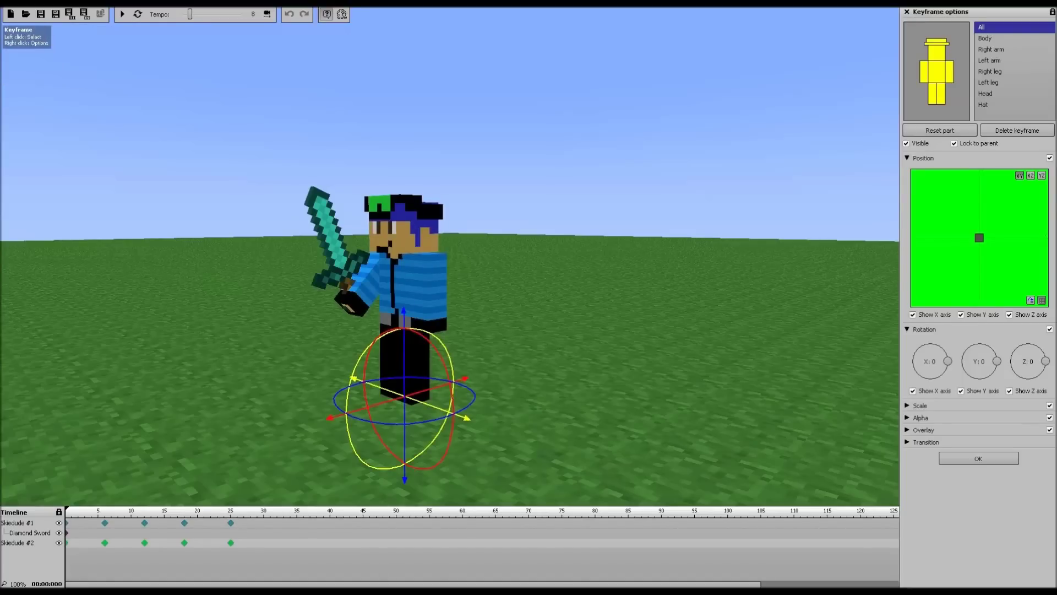
click(105, 543)
click(144, 543)
click(184, 543)
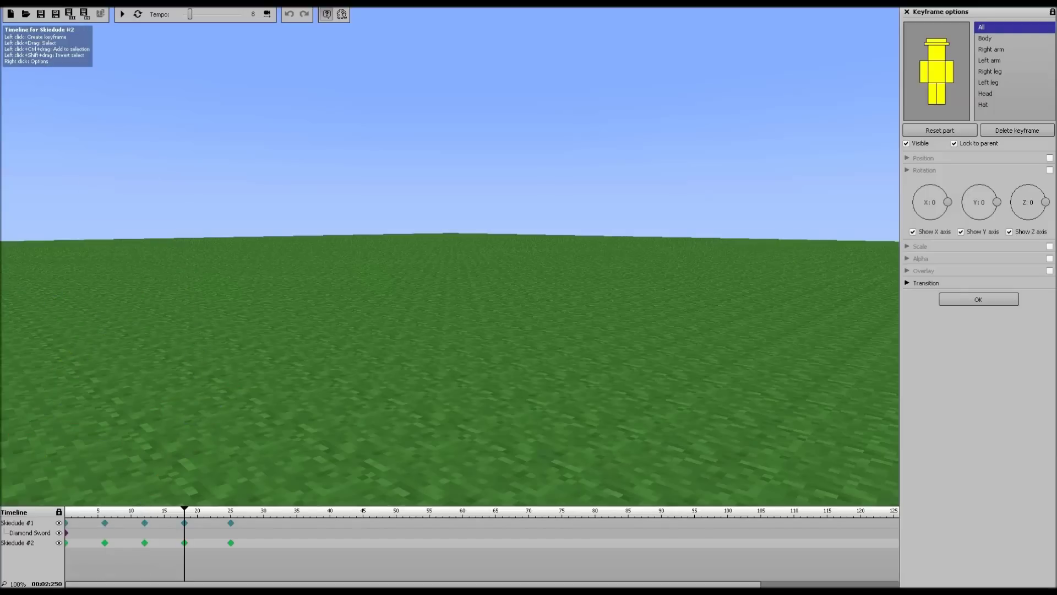
click(231, 542)
click(67, 542)
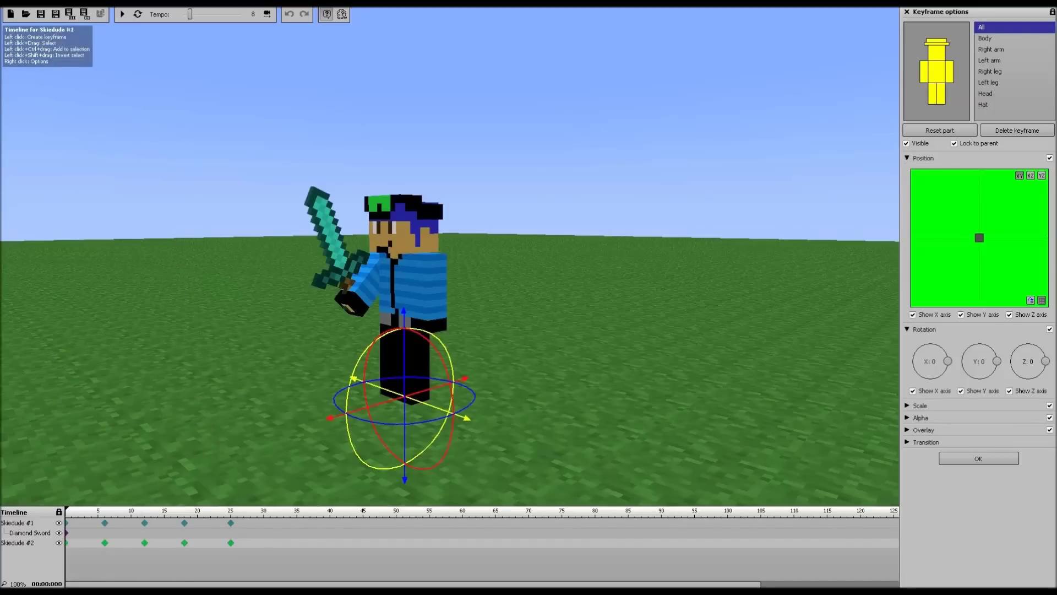
drag(331, 309, 488, 393)
key(d)
right_drag(488, 393, 486, 421)
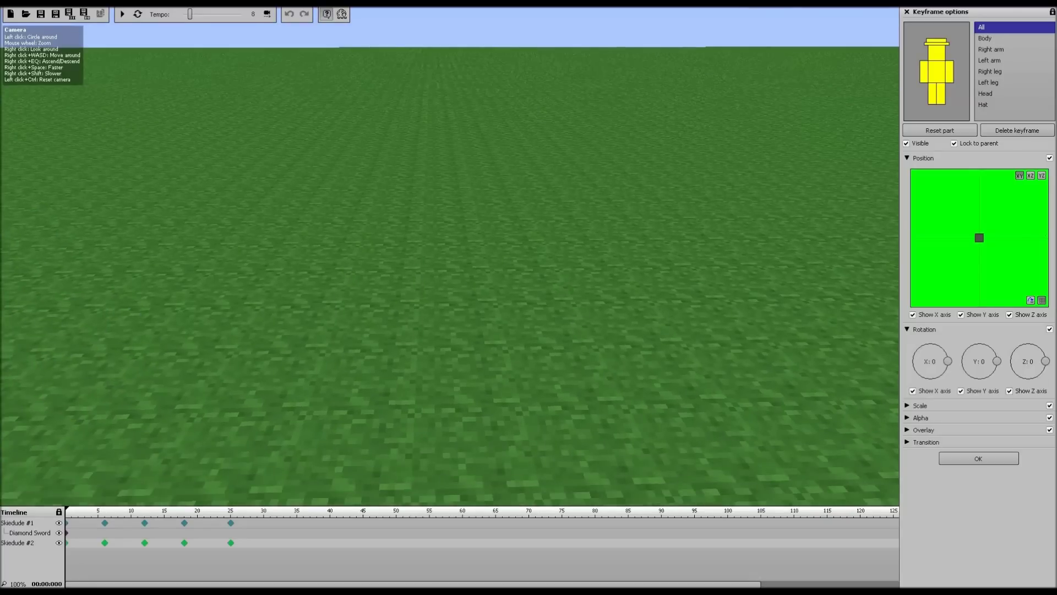
click(1030, 300)
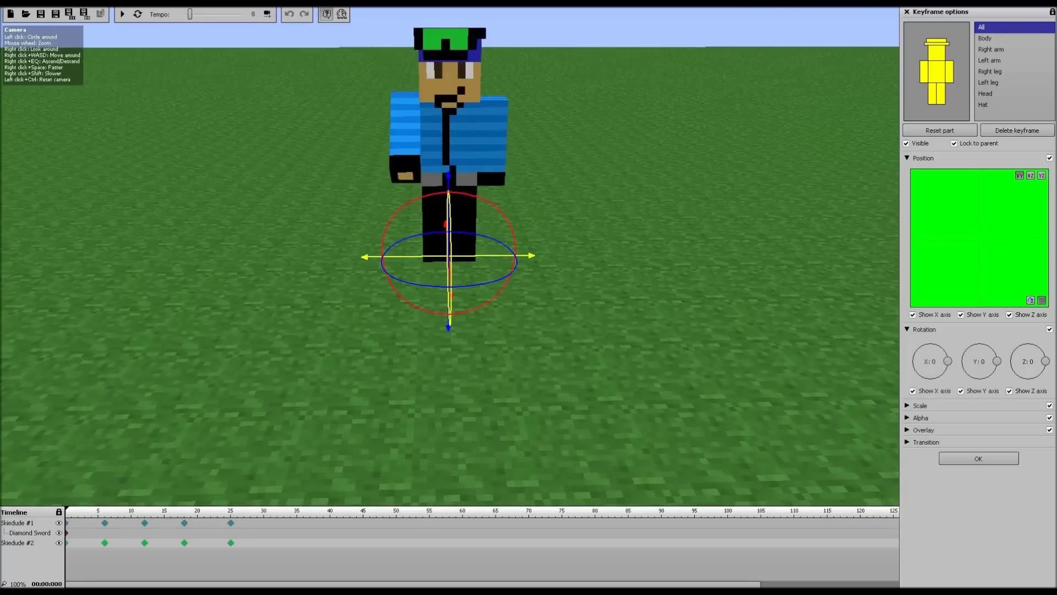
drag(572, 308, 201, 284)
click(122, 14)
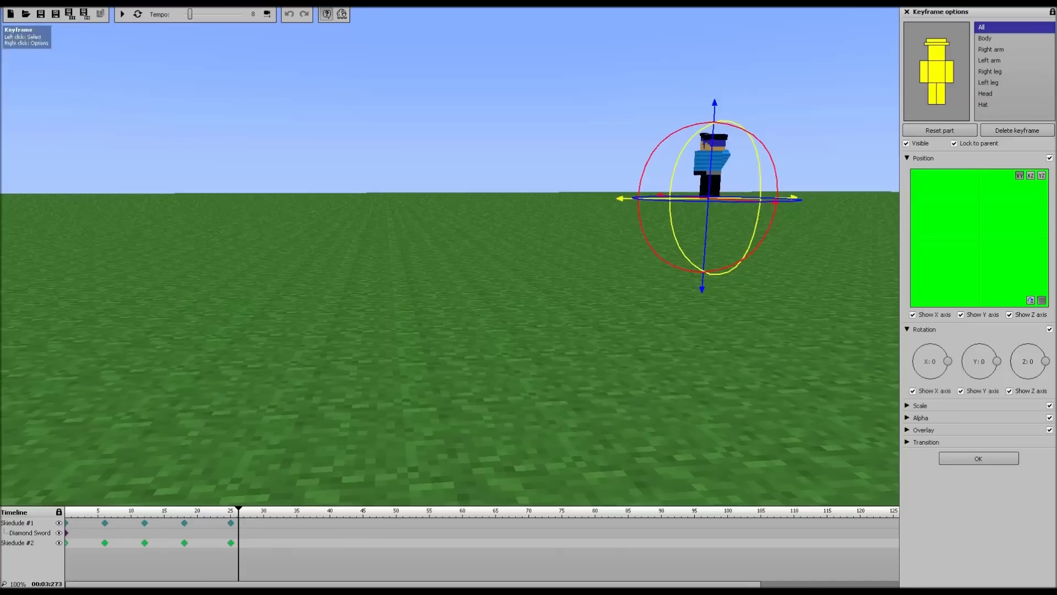
Step: Move the duplicate away from the original character to the camera's position in its frame 25 keyframe
click(231, 542)
right_drag(440, 253, 556, 254)
key(a)
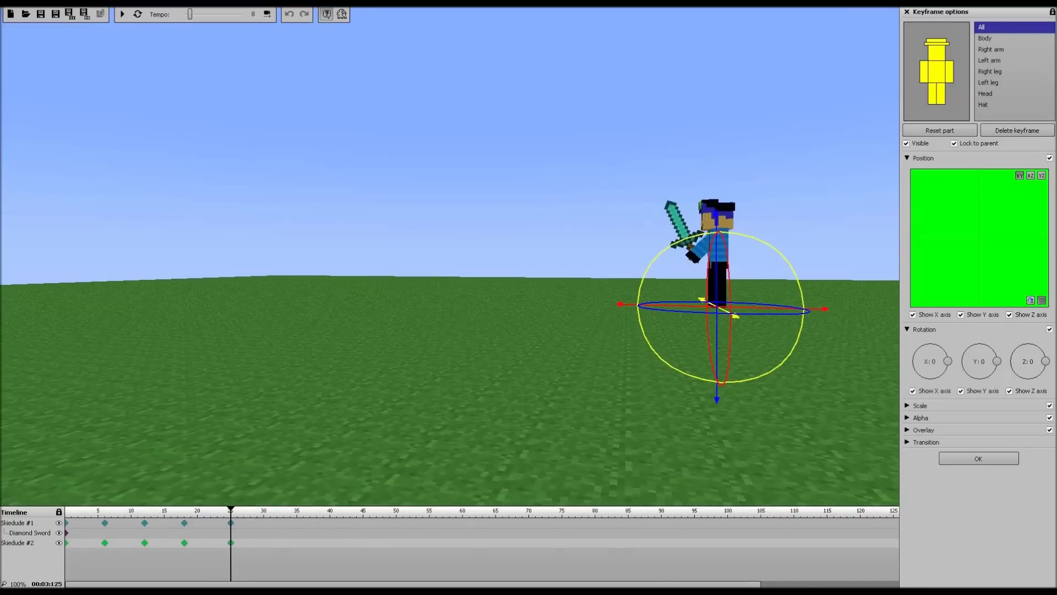
drag(717, 306, 449, 255)
key(s)
right_drag(450, 253, 512, 262)
key(a)
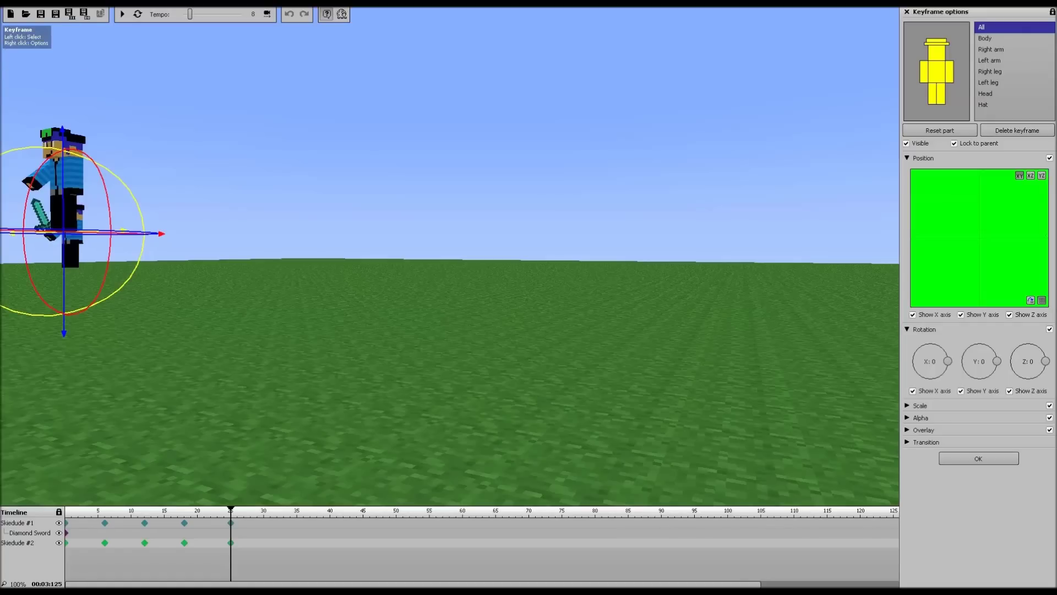
Step: Play the animation from frame 0 to check both characters' movement, and close the keyframe options after pausing
click(67, 522)
click(122, 14)
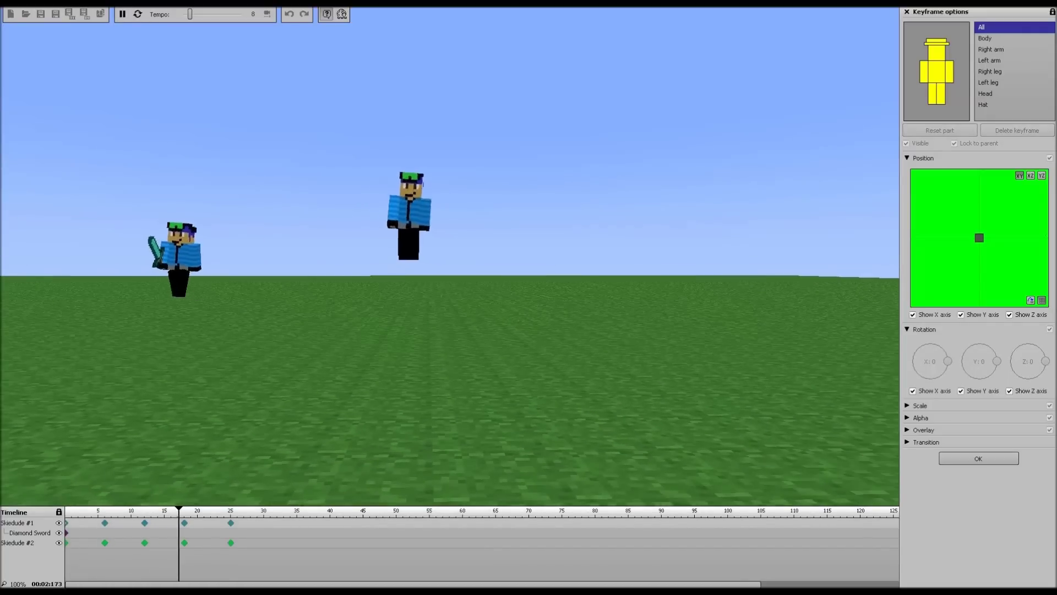
drag(449, 264, 567, 267)
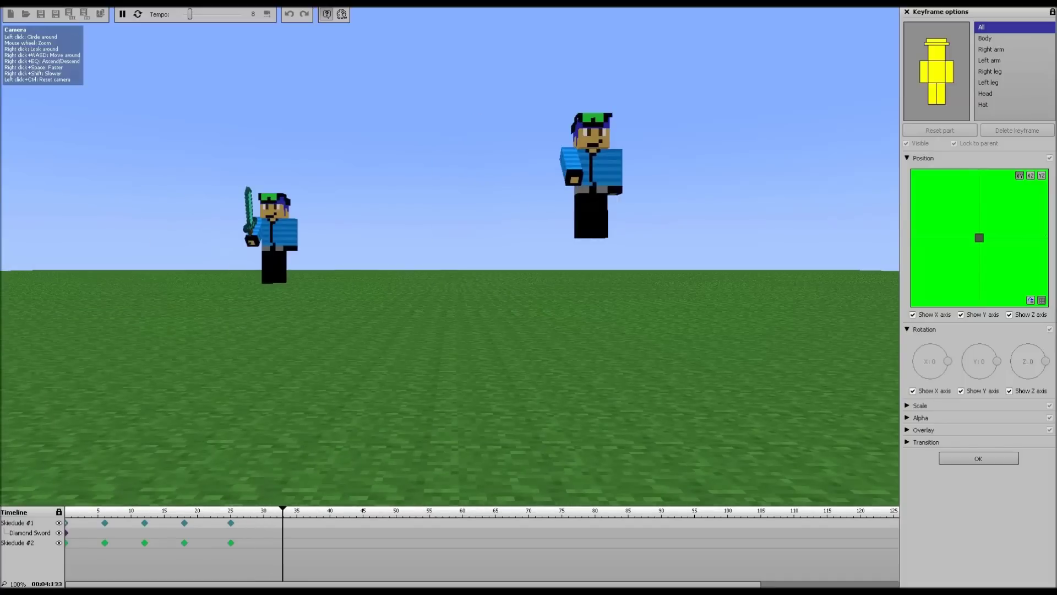
click(122, 15)
key(s)
right_drag(473, 264, 504, 292)
key(w)
key(e)
key(s)
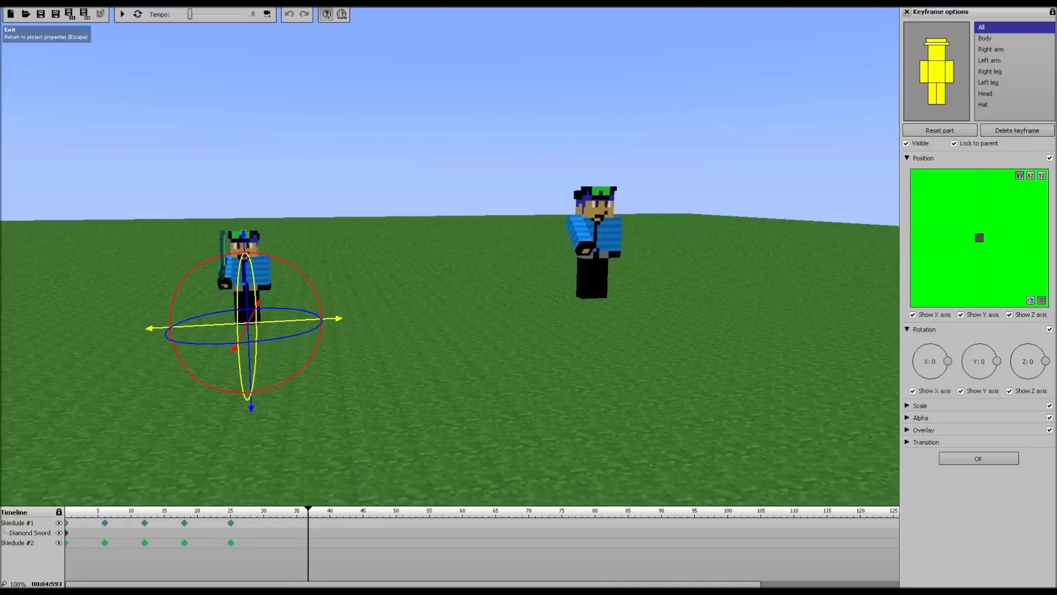
click(906, 12)
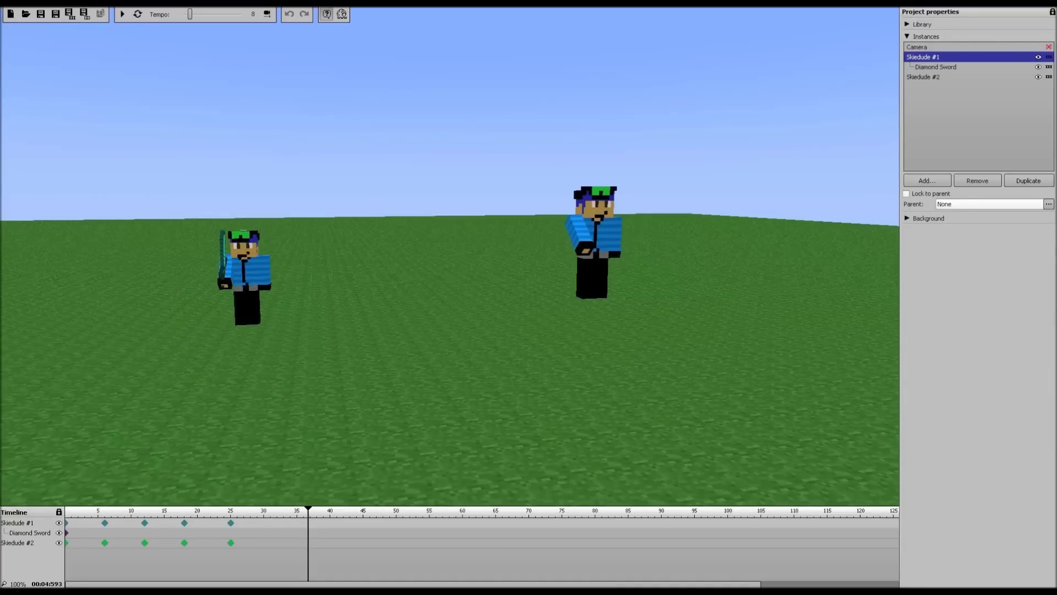
Step: Duplicate the Diamond Sword instance held by Skiedude #1
click(936, 67)
click(936, 67)
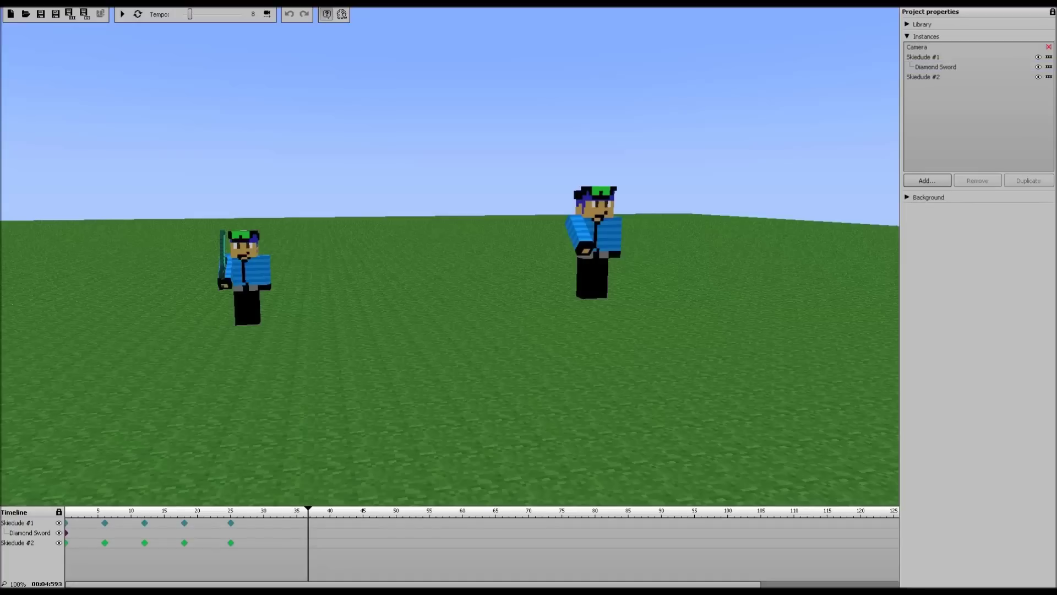
click(930, 57)
click(936, 67)
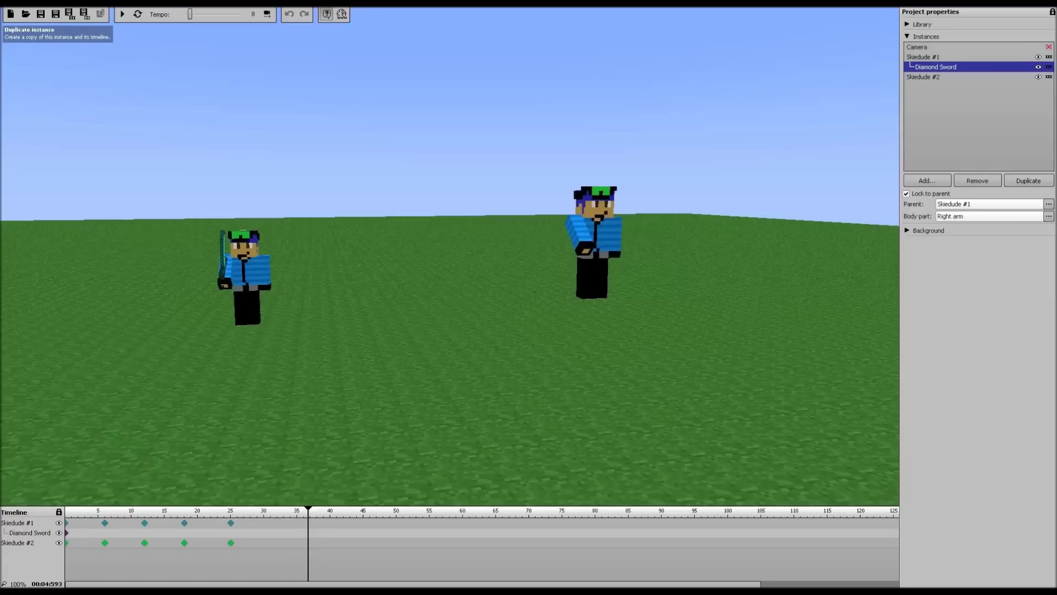
click(1028, 181)
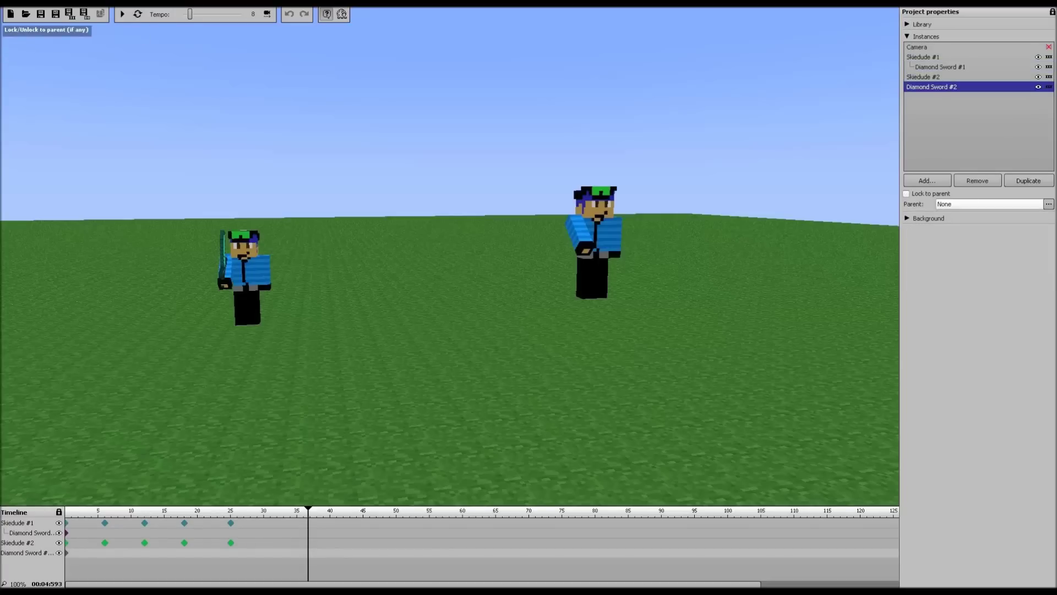
Step: Lock the duplicated sword to Skiedude #2 as its parent, attached to the right arm
click(906, 193)
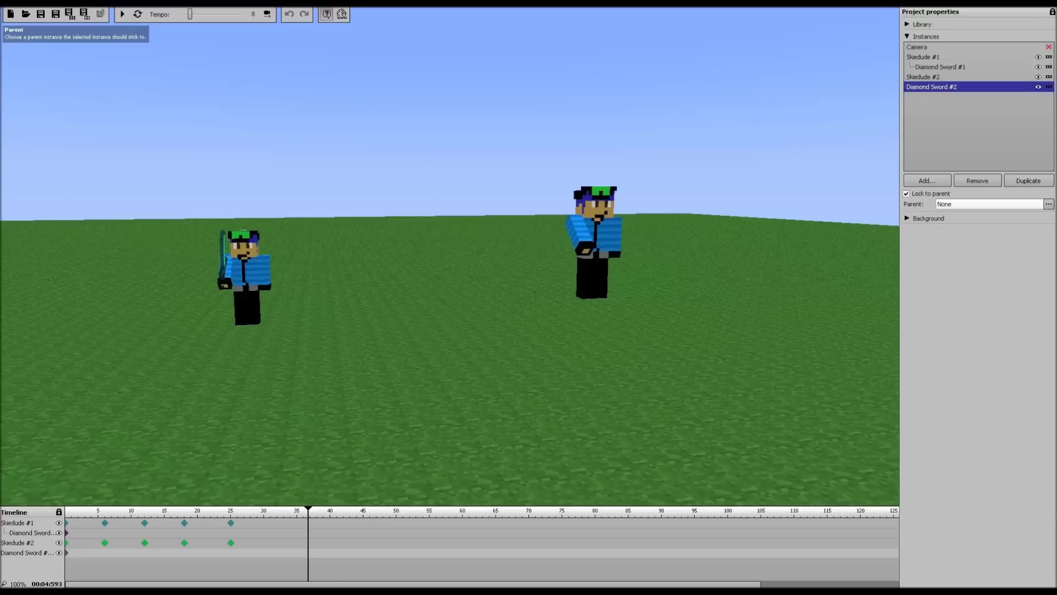
click(1029, 232)
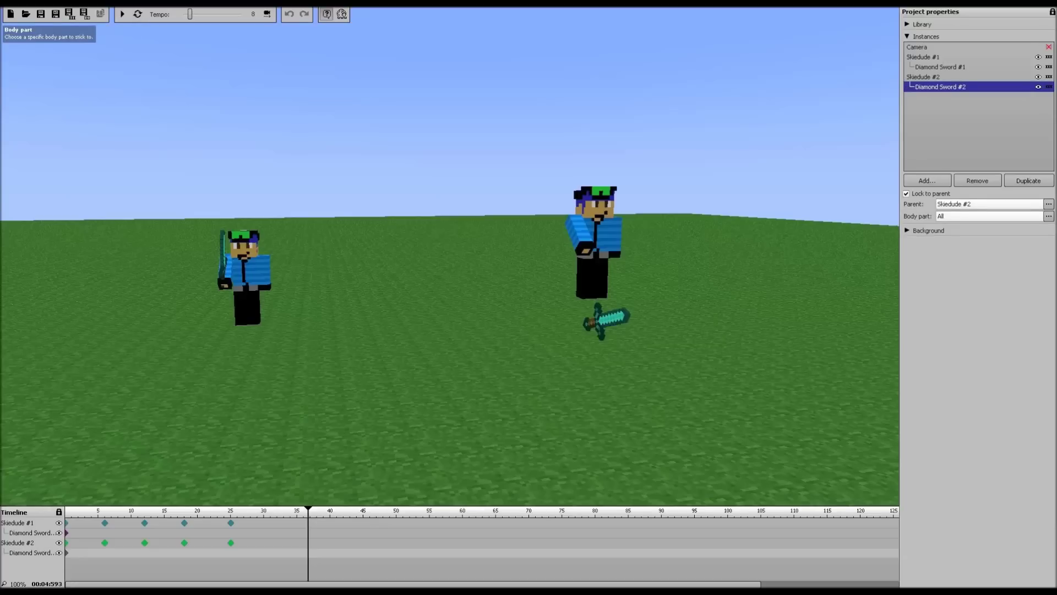
click(1029, 255)
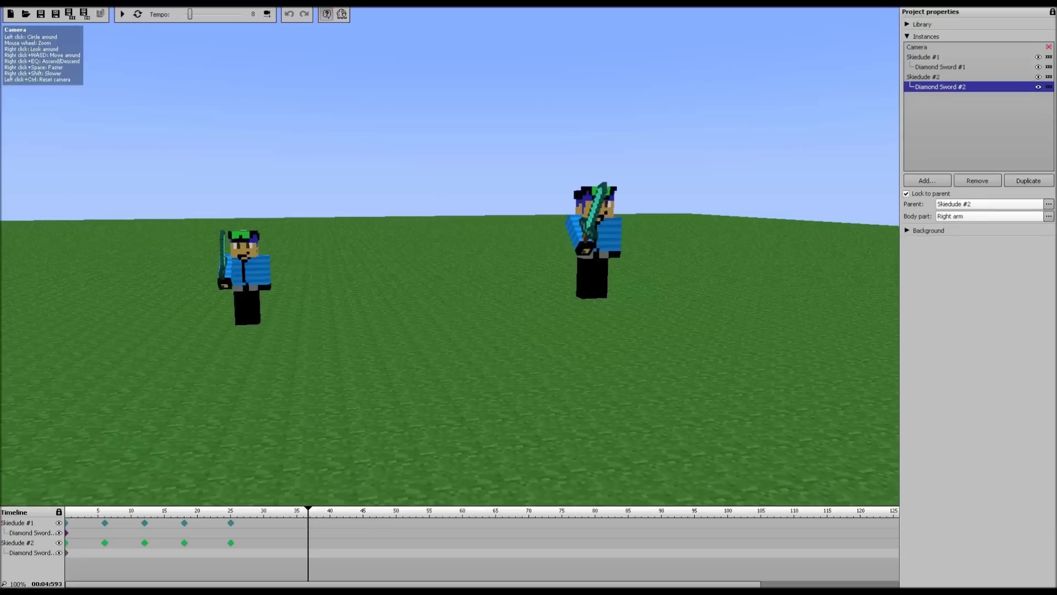
key(d)
right_drag(496, 275, 407, 259)
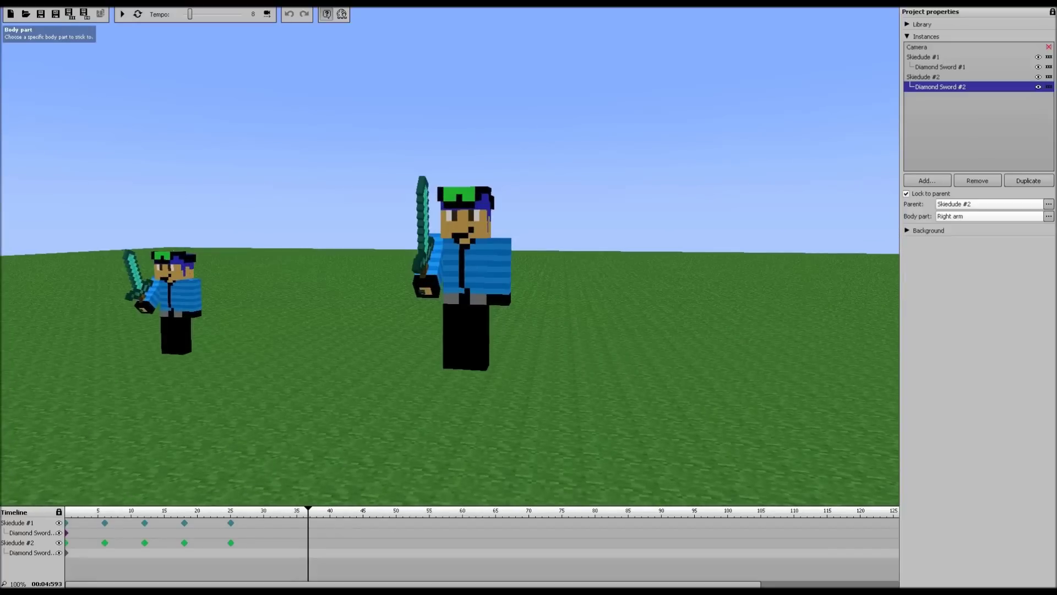
Step: Switch the duplicated sword's body part to the left arm and view it on Skiedude #2
click(1028, 267)
key(d)
right_drag(495, 275, 375, 281)
key(a)
right_drag(441, 275, 512, 303)
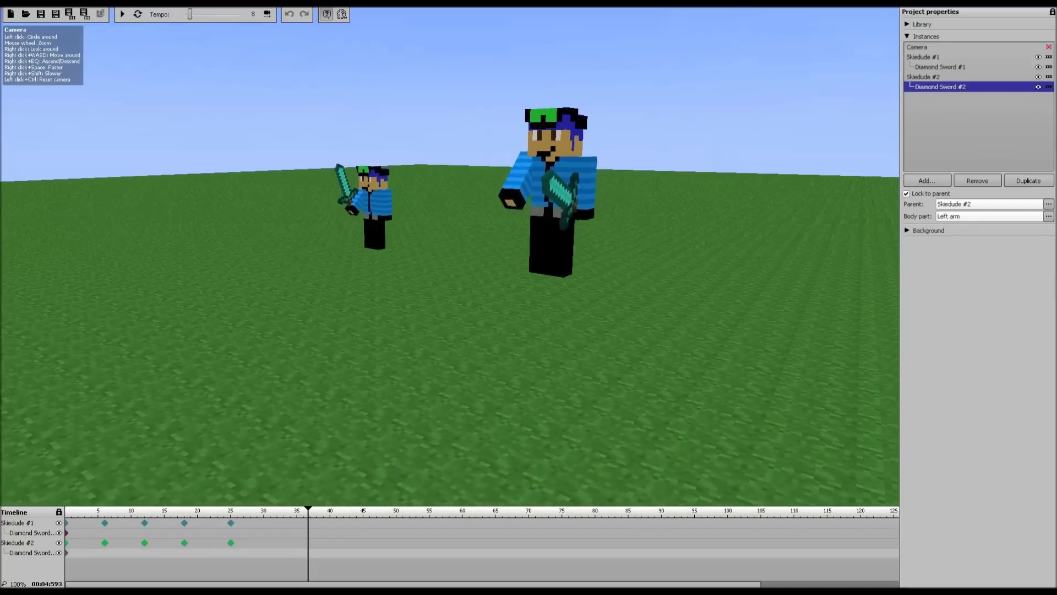
Step: Play the animation from Skiedude #1's frame 0 keyframe to check both swords' movement, and pause it
click(66, 523)
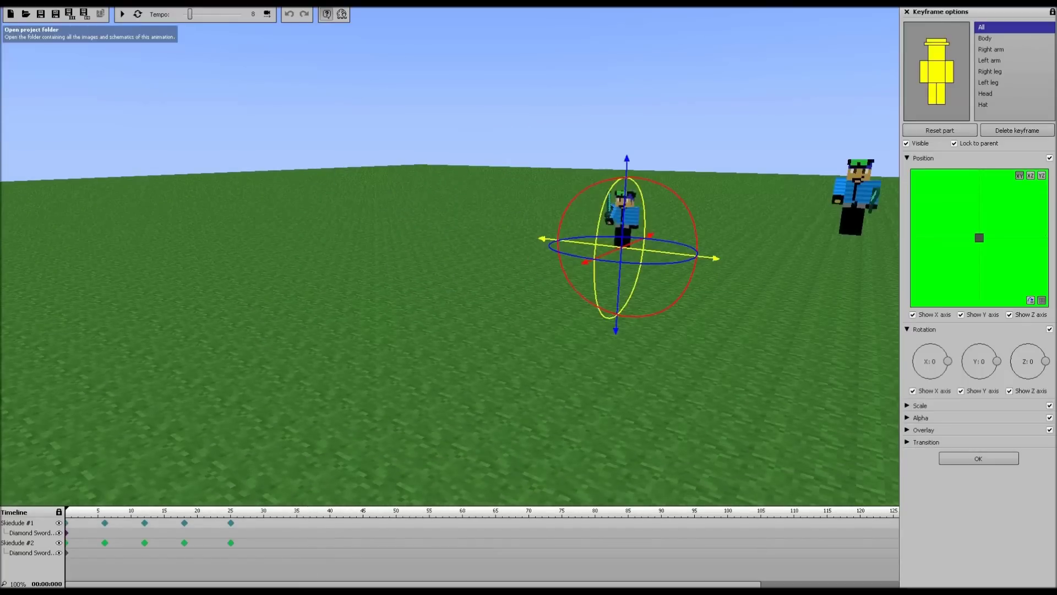
click(123, 14)
click(122, 14)
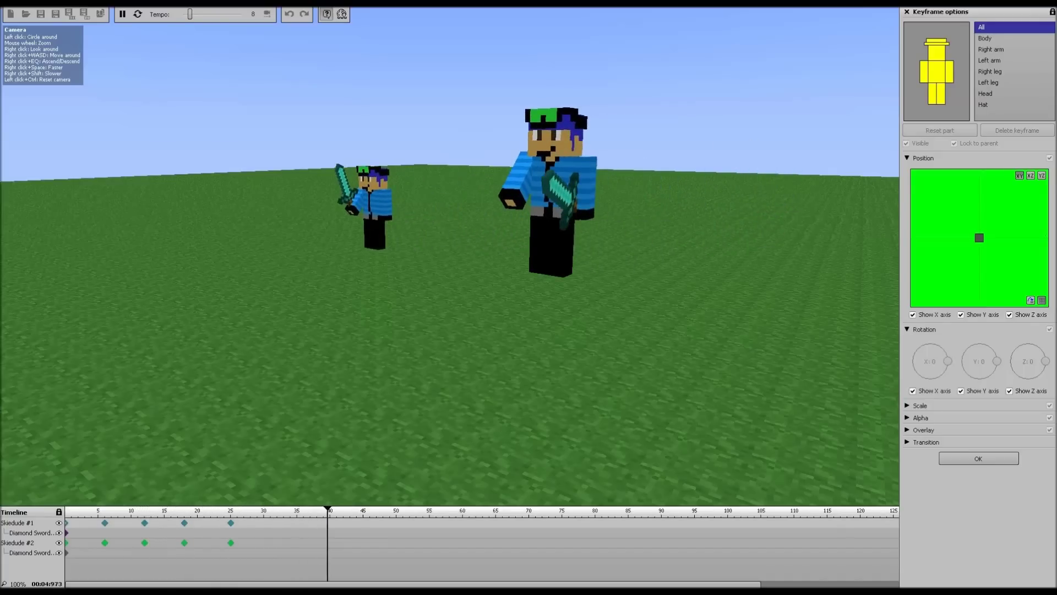
click(122, 14)
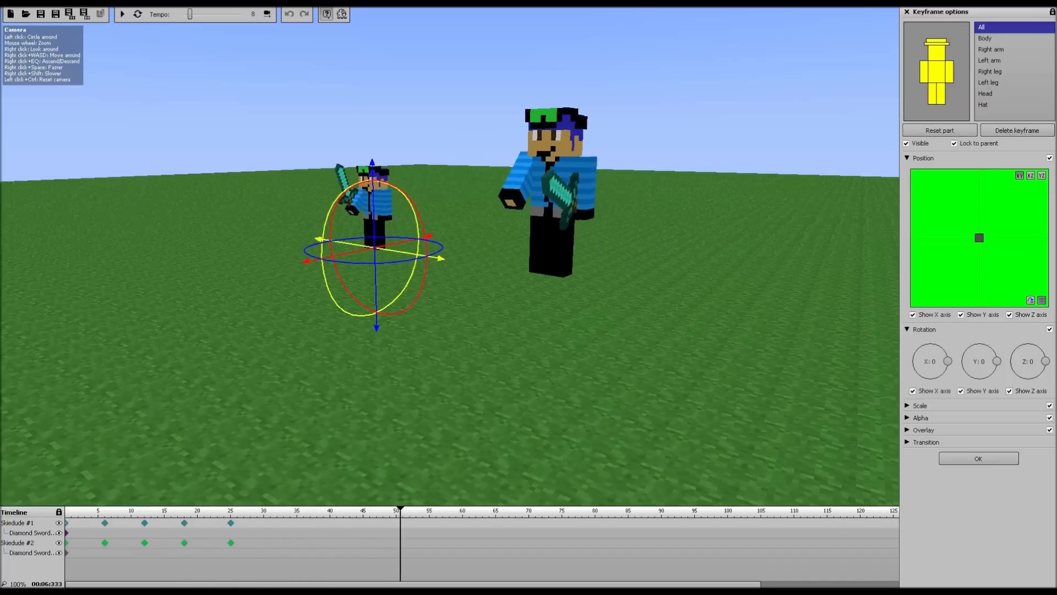
Step: Examine how both characters hold their swords from several angles, and close the keyframe options
right_drag(429, 248, 479, 234)
key(a)
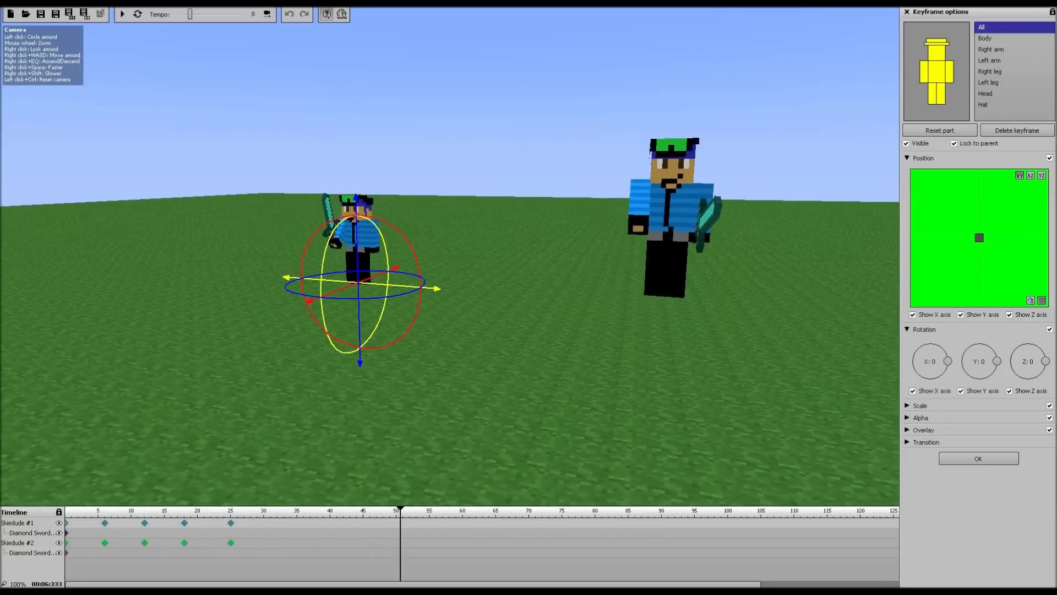
drag(495, 276, 429, 275)
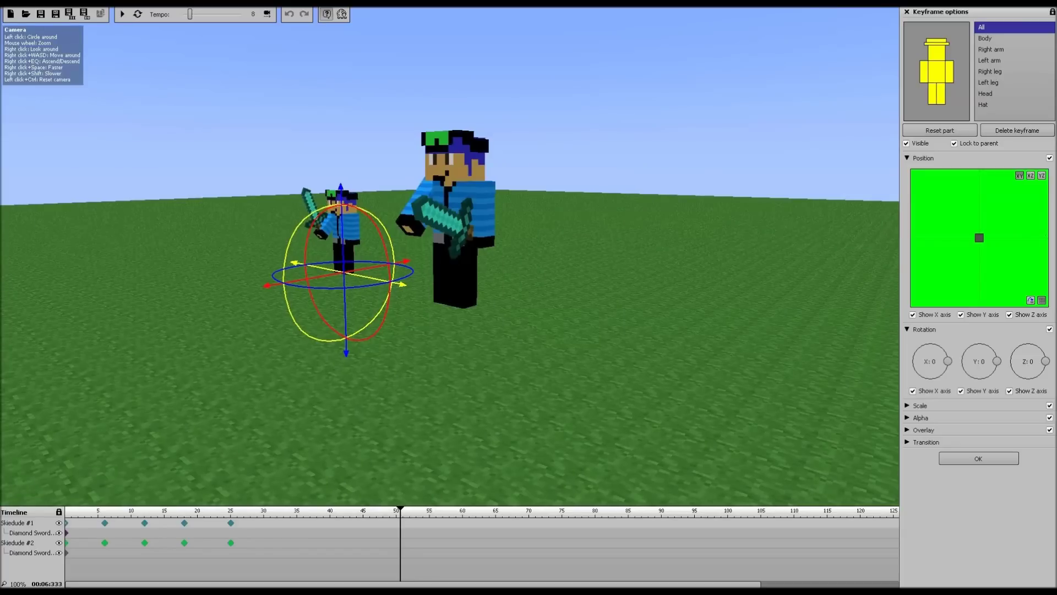
drag(430, 275, 490, 284)
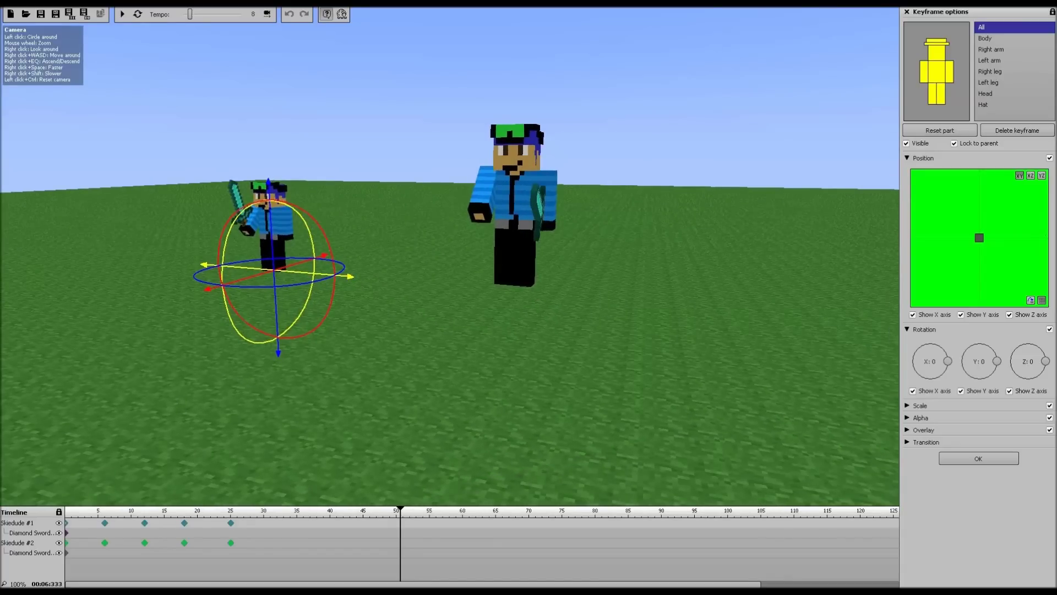
drag(490, 284, 440, 270)
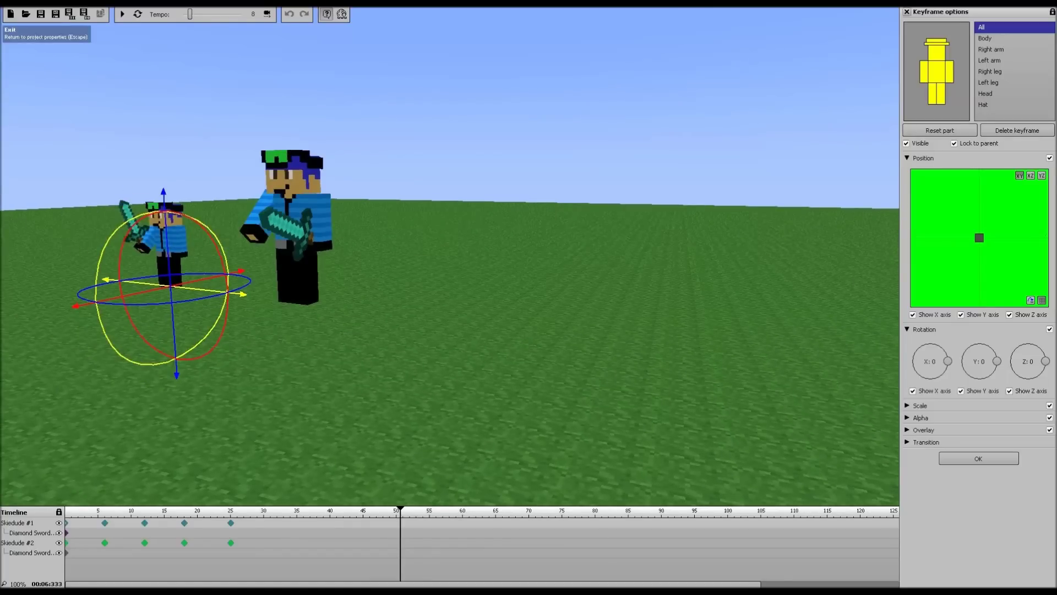
click(907, 12)
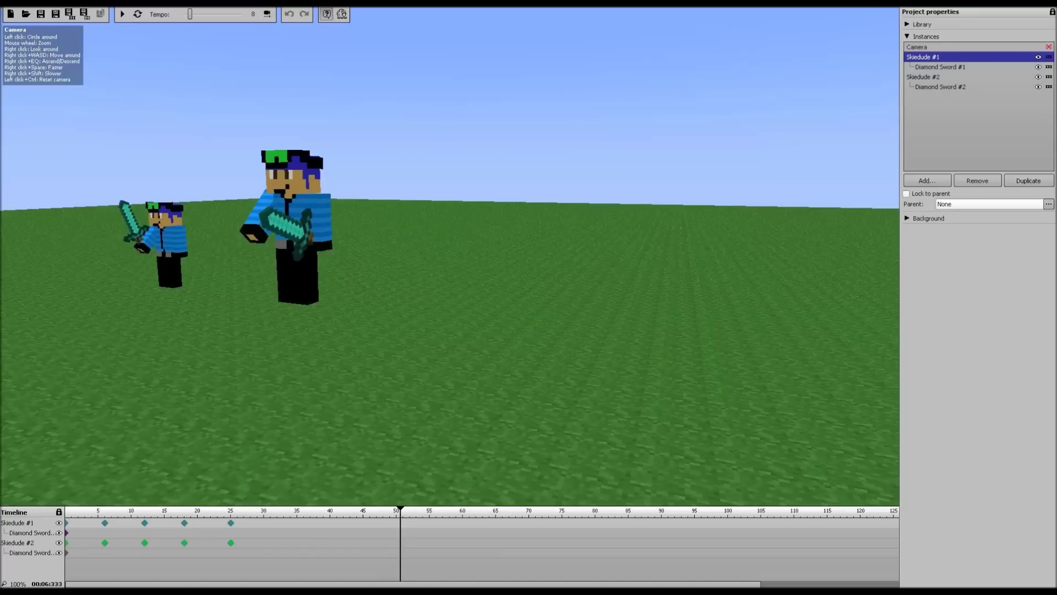
Step: Expand the background settings and turn the sky to night, with the moon at its highest point
click(906, 218)
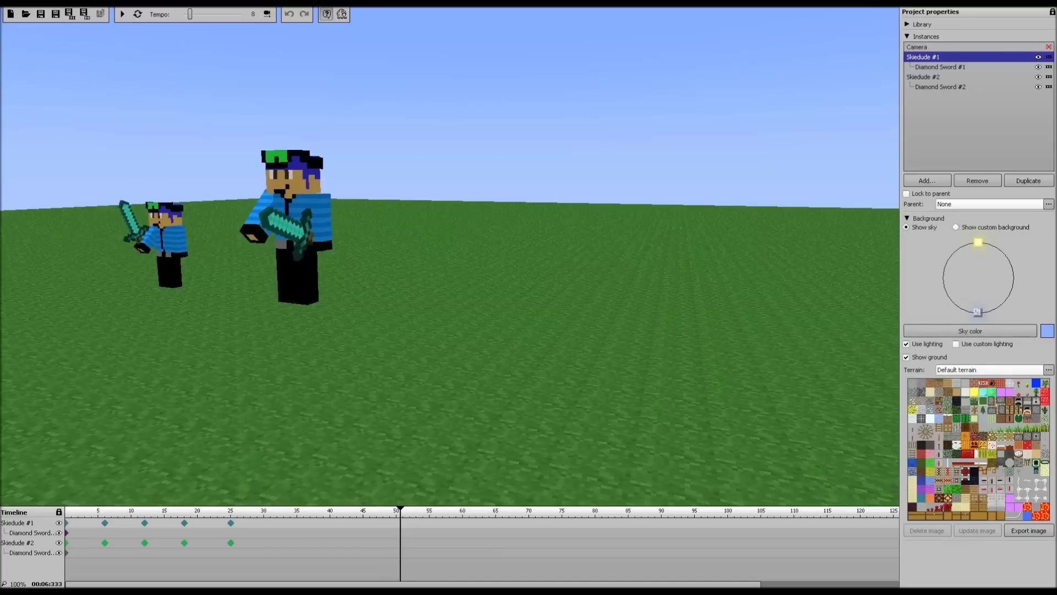
drag(978, 243, 976, 313)
right_drag(490, 337, 490, 221)
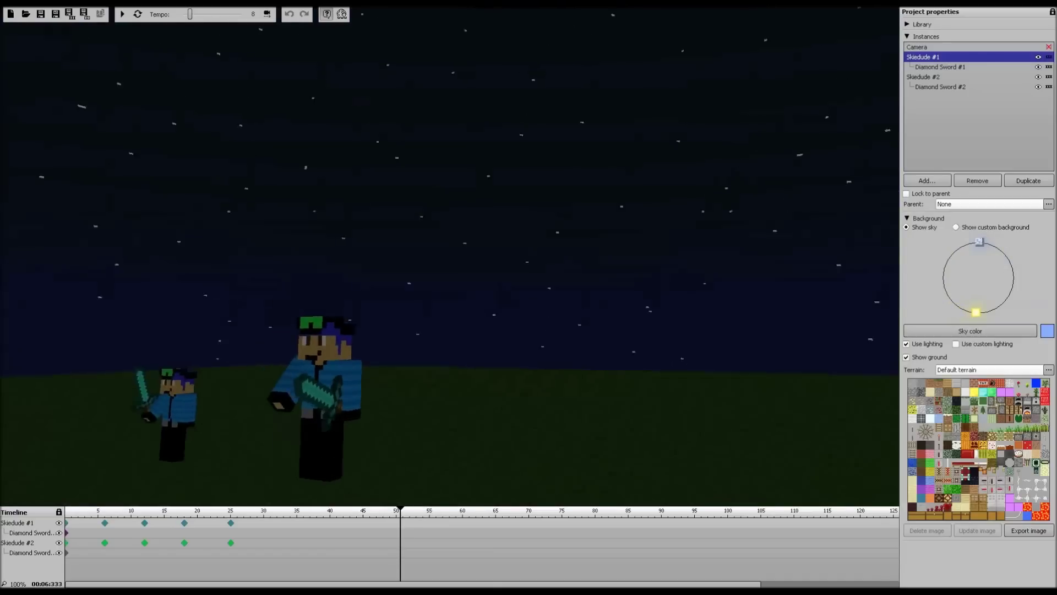
right_drag(449, 256, 528, 276)
right_drag(450, 256, 578, 254)
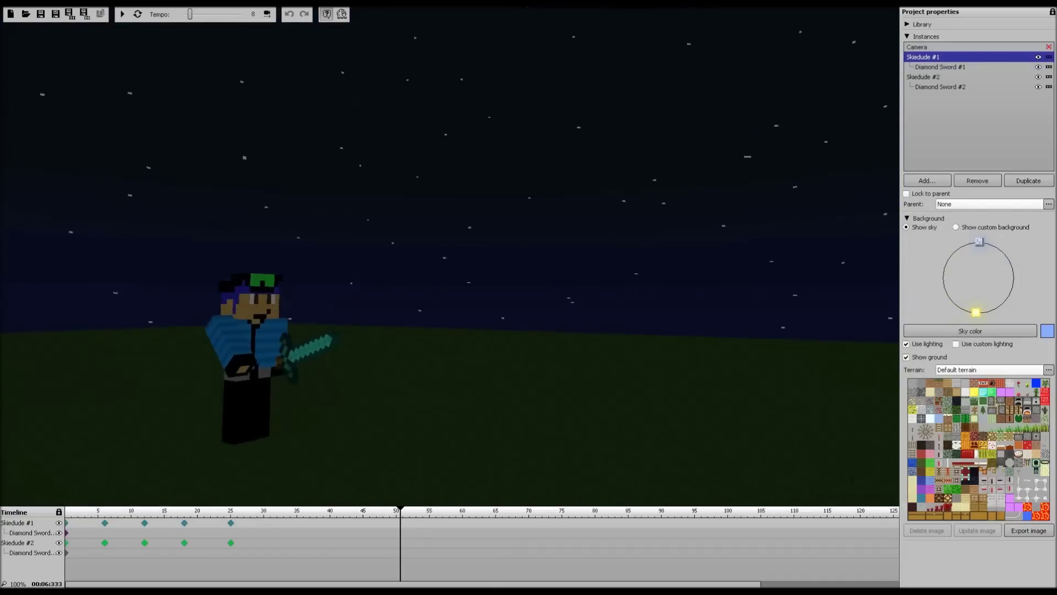
drag(578, 255, 423, 280)
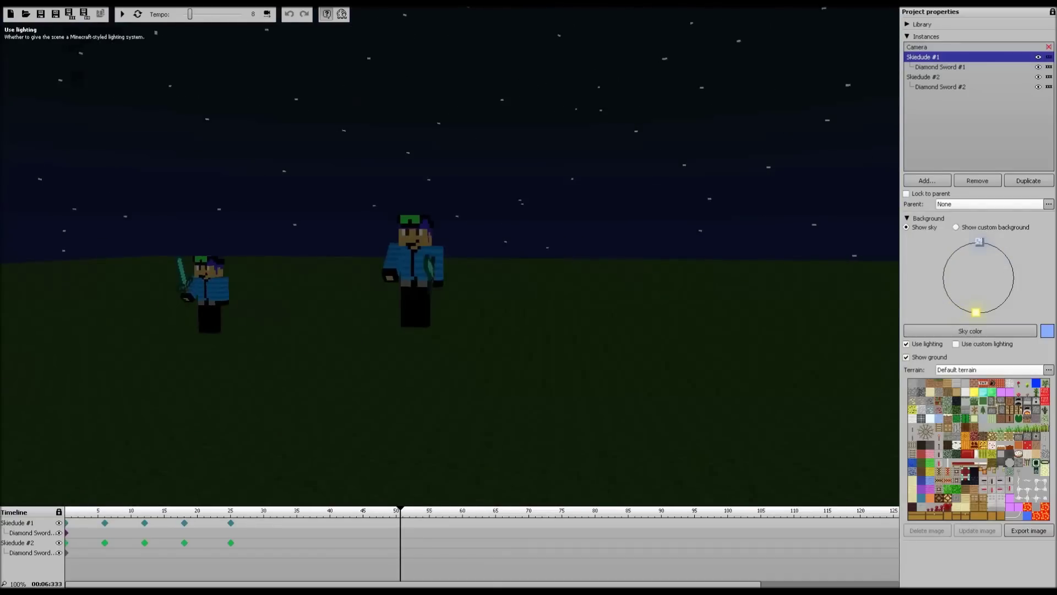
Step: Turn off the scene's Minecraft-style lighting and view the characters up close under the night sky
click(906, 344)
key(d)
right_drag(660, 308, 634, 328)
key(d)
key(d)
key(a)
key(a)
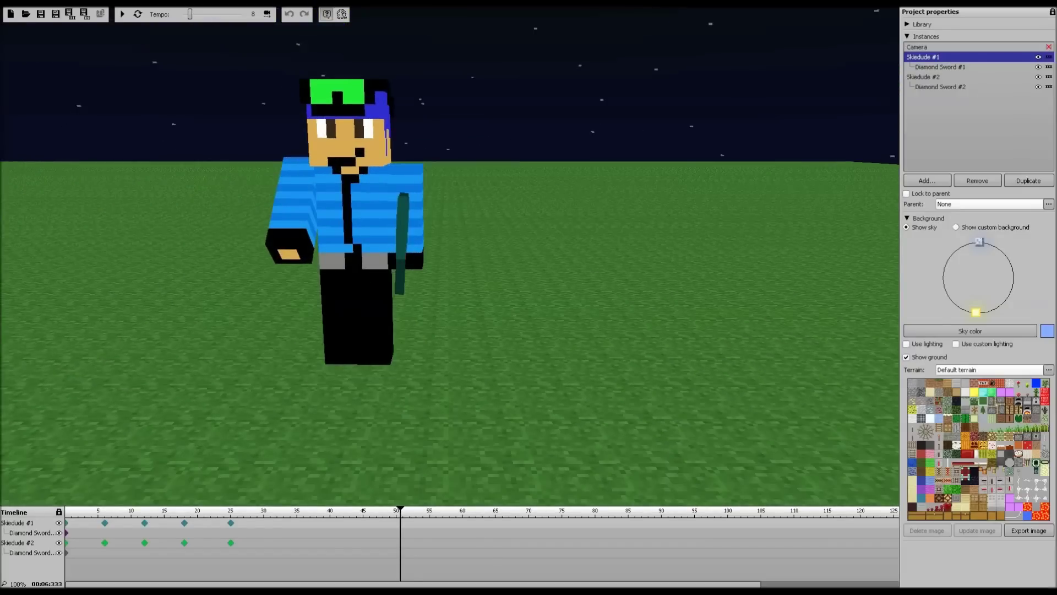
Step: Try custom lighting with the centre light selected, and turn custom lighting off again
click(956, 343)
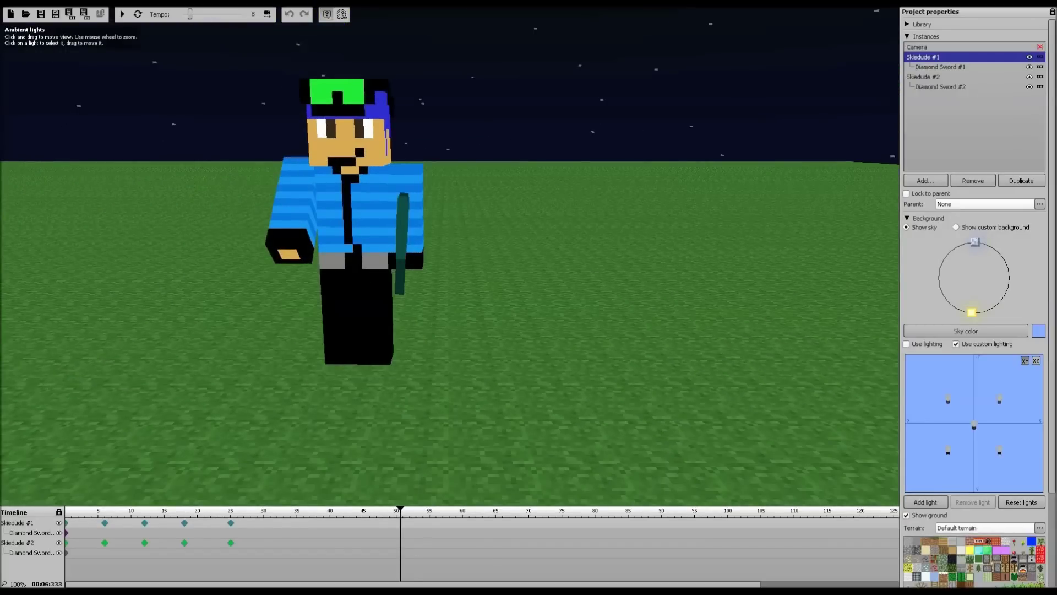
click(974, 425)
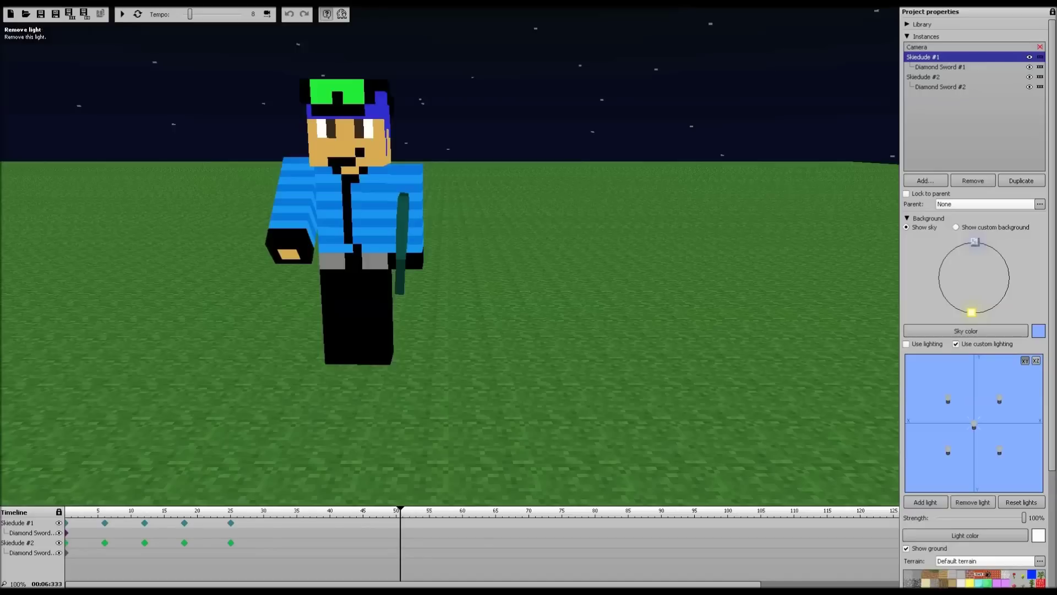
mouse_move(1023, 517)
mouse_down()
mouse_move(1007, 517)
mouse_move(1024, 517)
mouse_up()
click(956, 343)
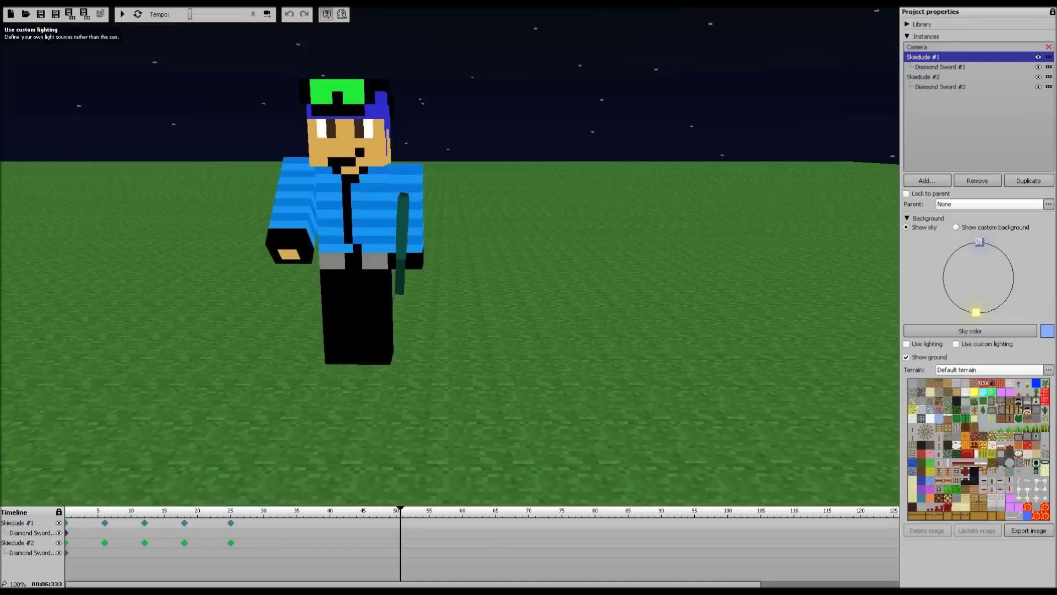
Step: Show the library with the Diamond Sword's settings and view both characters in the scene
click(907, 24)
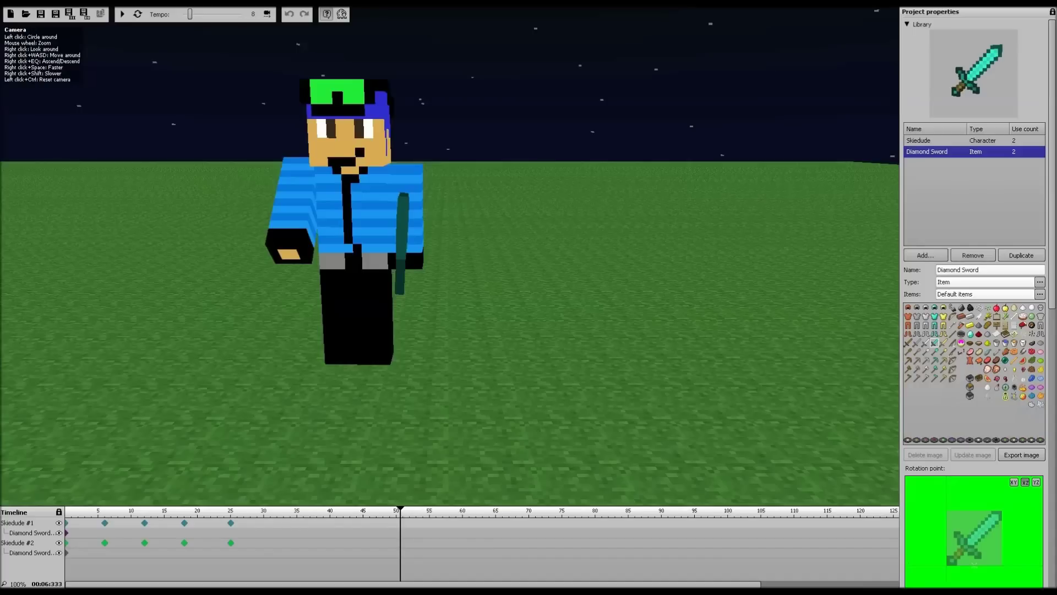
key(d)
right_drag(449, 256, 330, 270)
key(a)
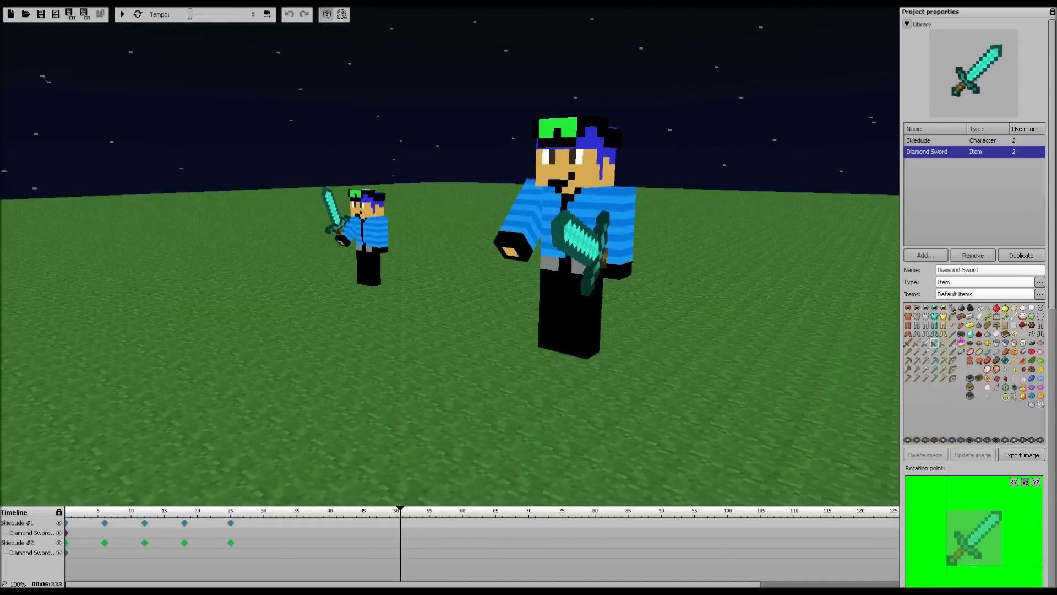
Step: Collapse the library and instances, toggle the ground off and on, and load terrain.png as the terrain
click(907, 24)
click(907, 36)
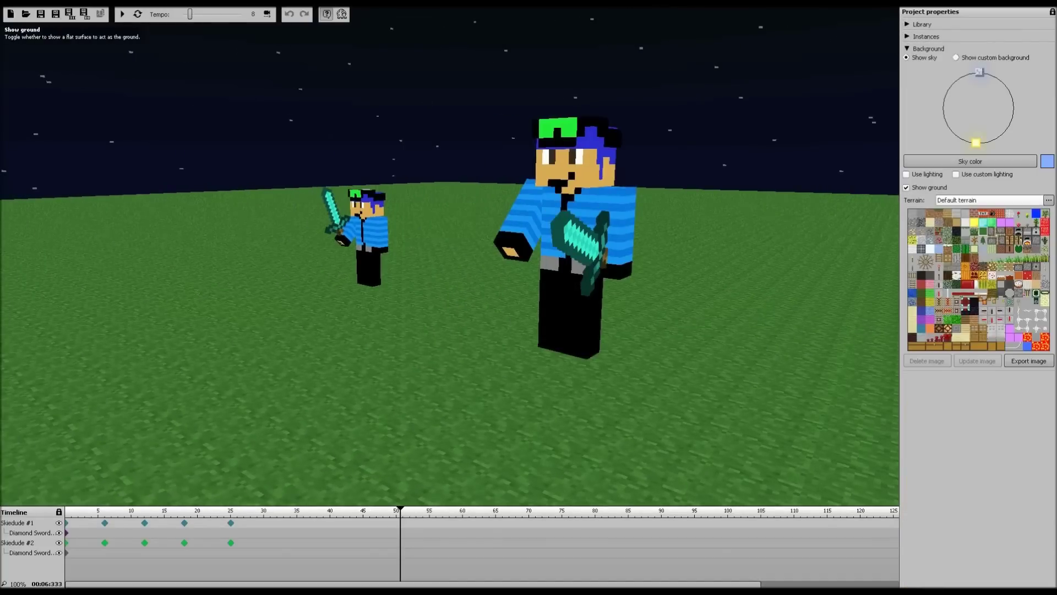
click(907, 188)
click(907, 187)
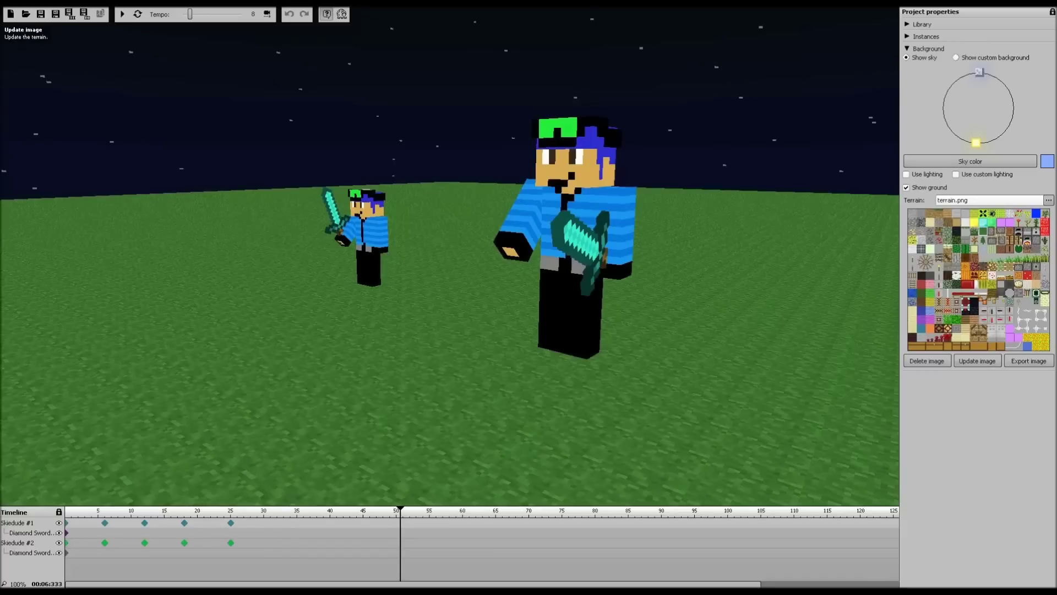
Step: Inspect the ground out to its edge and return to view both characters
key(s)
right_drag(449, 264, 259, 254)
key(w)
key(d)
key(w)
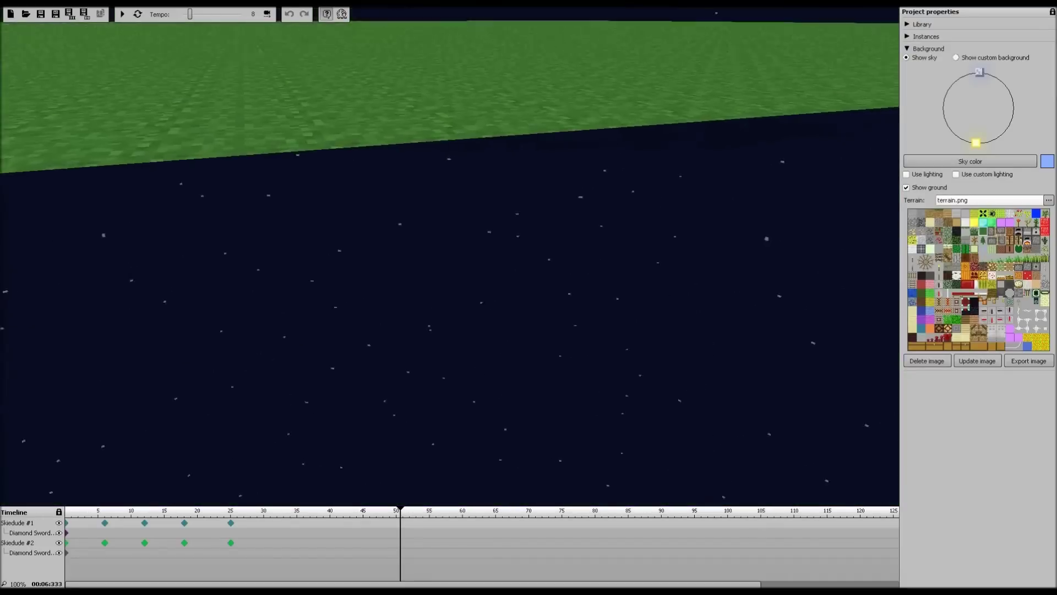
right_drag(370, 132, 370, 232)
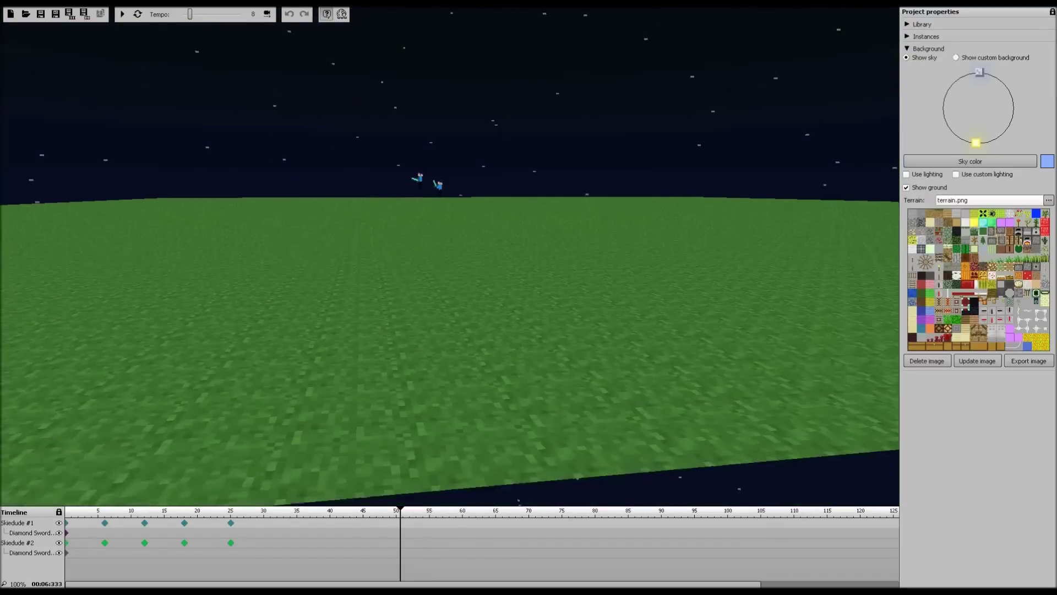
mouse_move(450, 259)
right_down()
mouse_move(438, 193)
mouse_move(455, 238)
mouse_move(441, 251)
mouse_move(528, 247)
mouse_move(451, 256)
mouse_move(463, 270)
right_up()
key(w)
key(a)
key(w)
key(a)
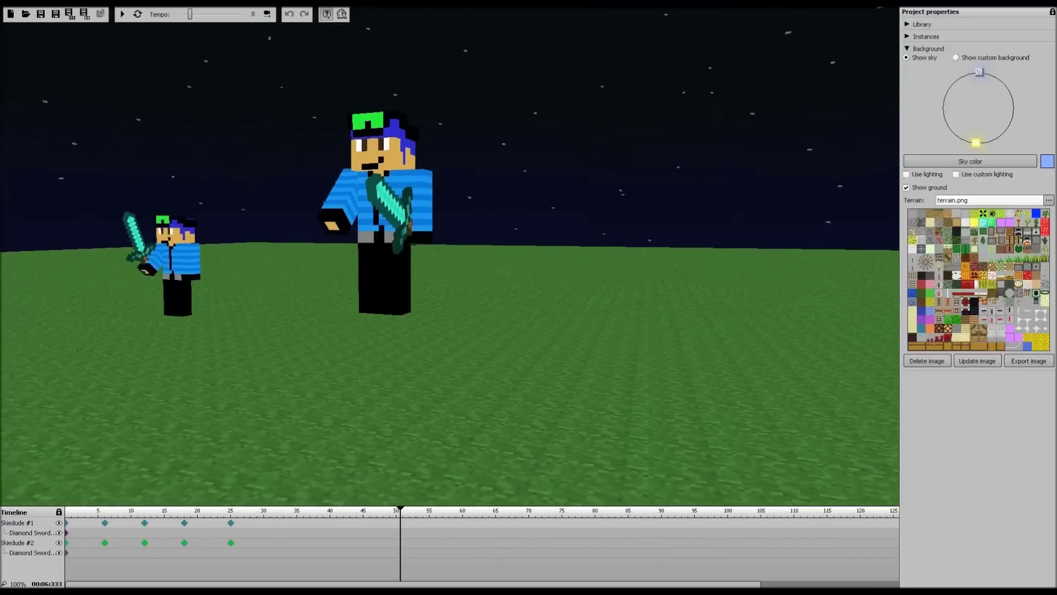
right_drag(419, 237, 381, 261)
key(s)
key(d)
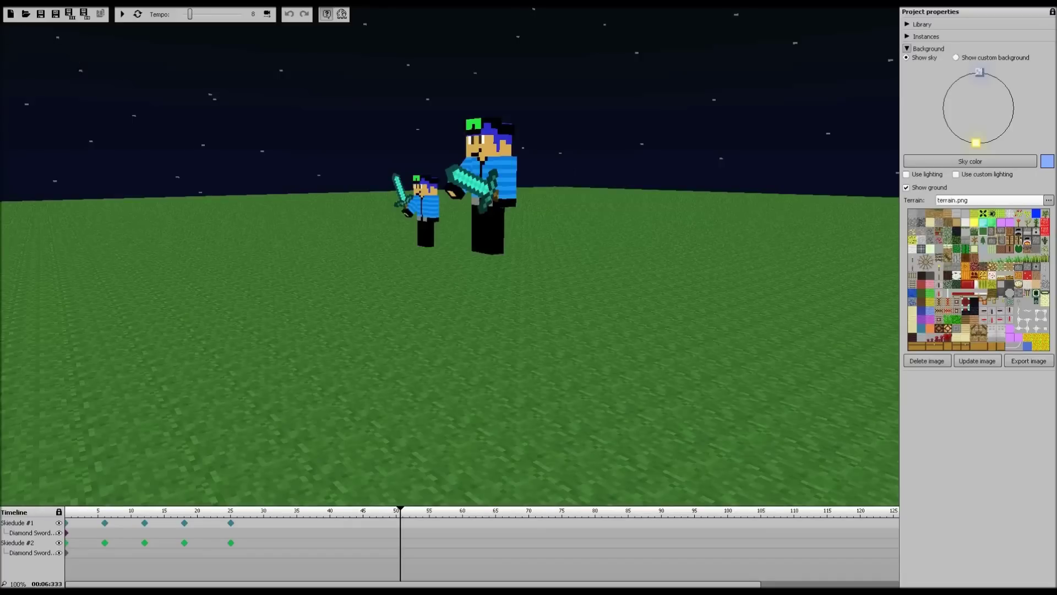
Step: Collapse the background settings, show the instances briefly, and leave every project properties section collapsed
click(907, 48)
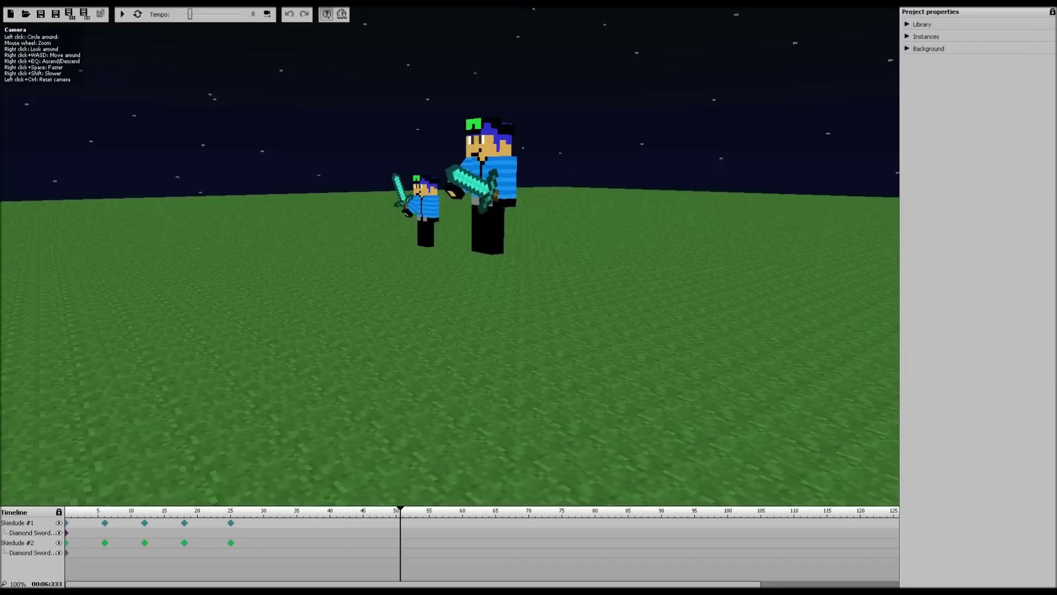
click(907, 36)
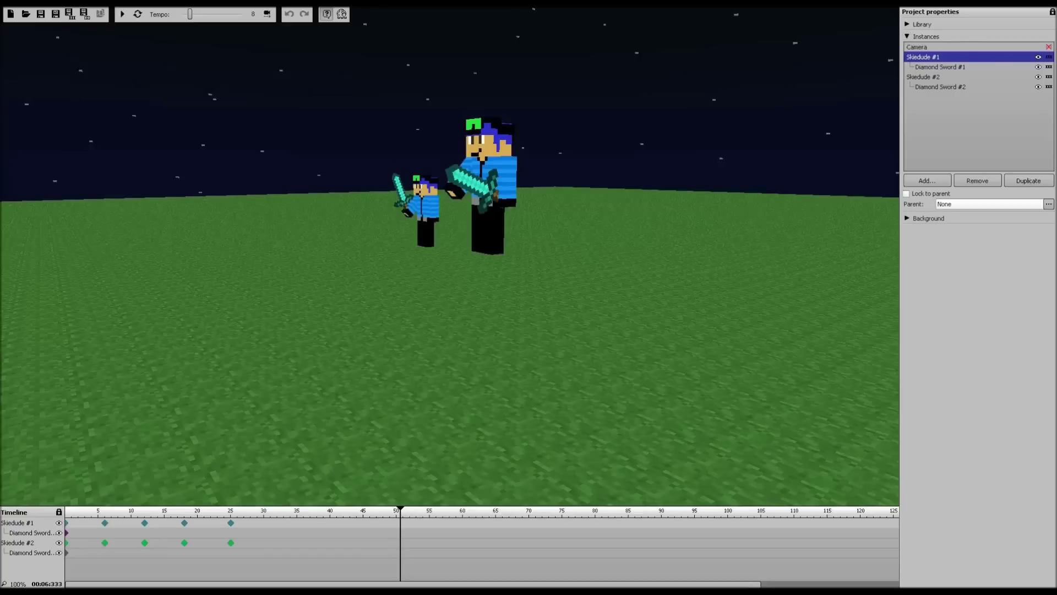
click(907, 37)
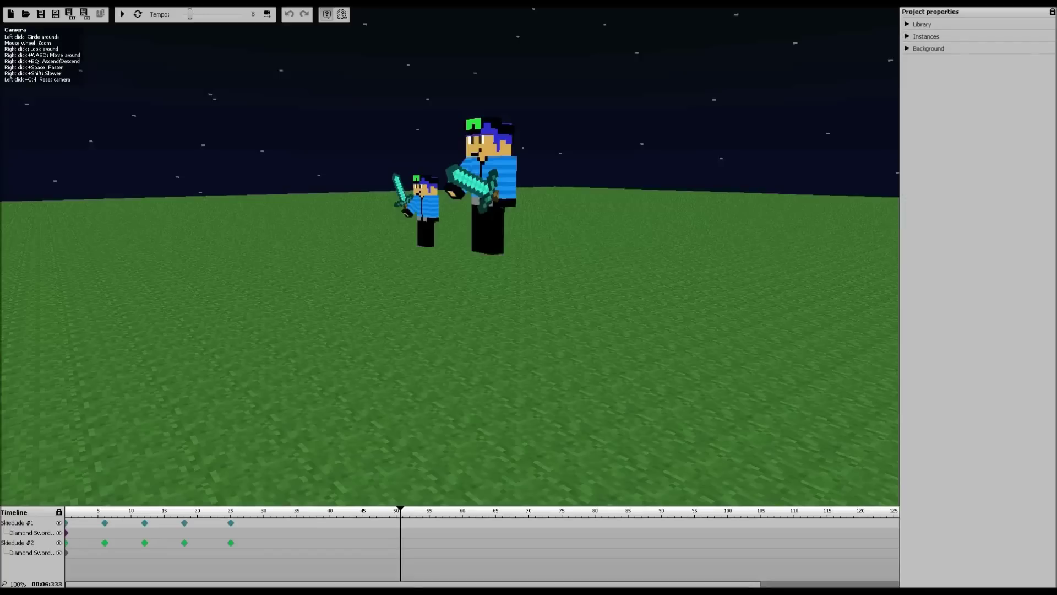
Step: Examine both sword-holding characters from different sides and distances across the grass at night
right_drag(450, 257, 499, 221)
key(a)
key(w)
key(a)
key(w)
key(s)
key(d)
key(w)
key(a)
key(s)
key(a)
key(w)
key(a)
key(w)
key(d)
key(s)
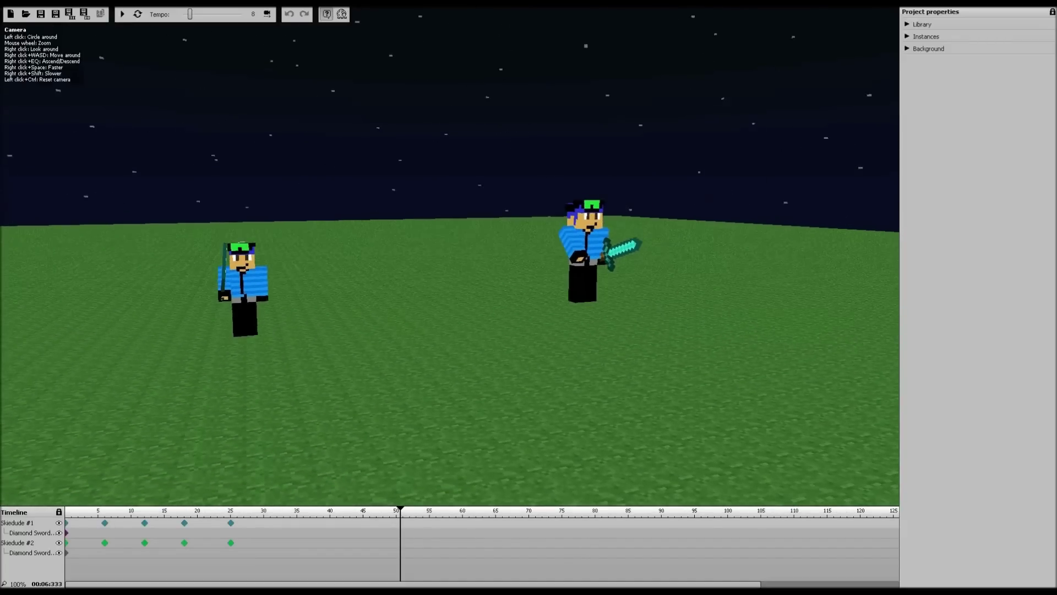